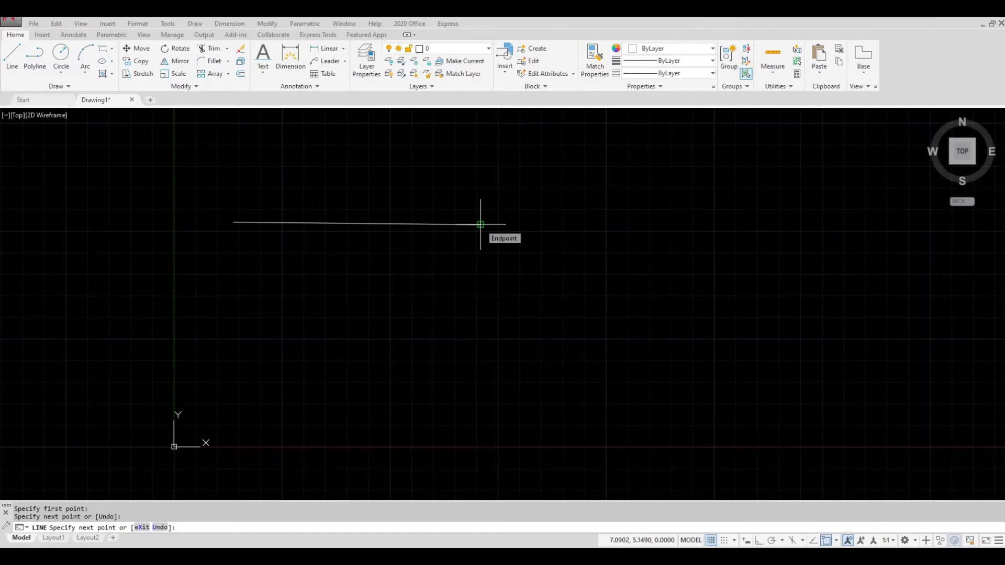
- Draw a closed five-sided shape of straight lines below the existing line, starting at about (2.0, 3.8)
key(Escape)
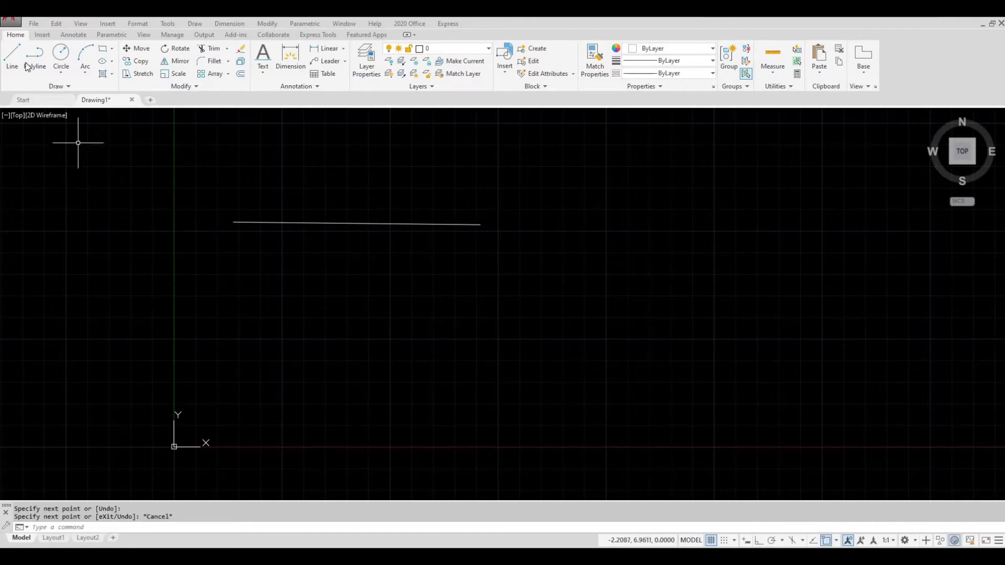
key(space)
click(262, 284)
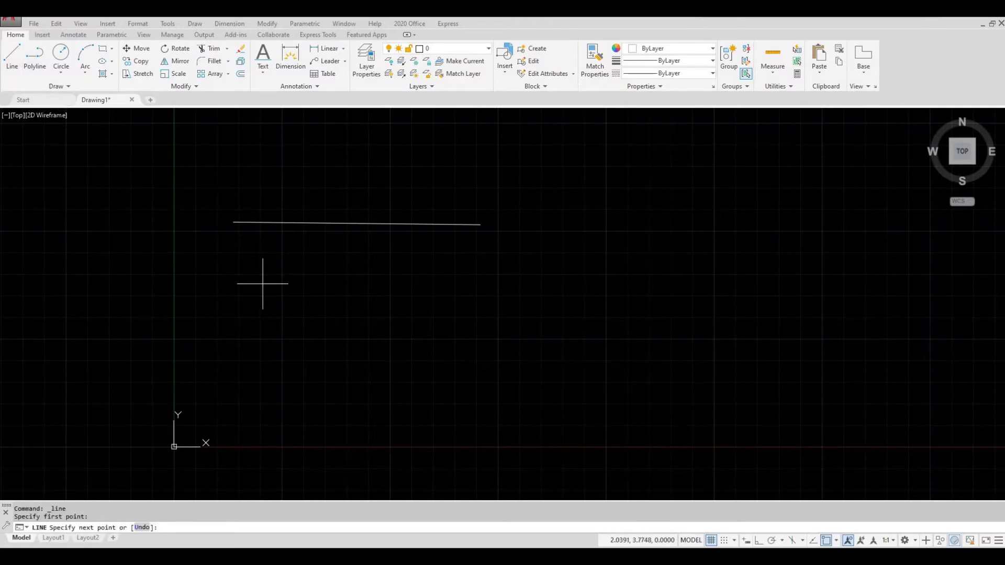
click(482, 281)
click(596, 354)
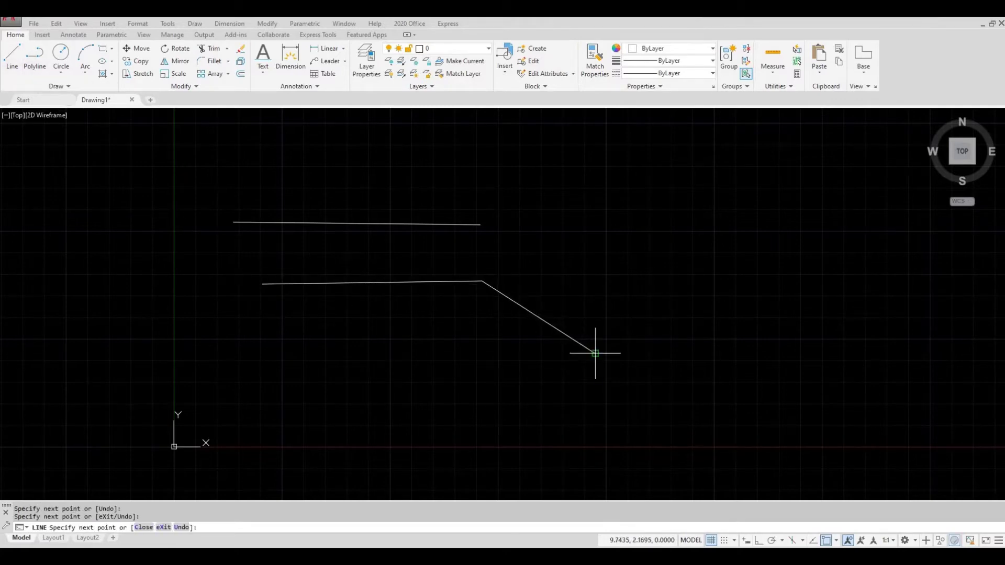
click(494, 400)
click(372, 361)
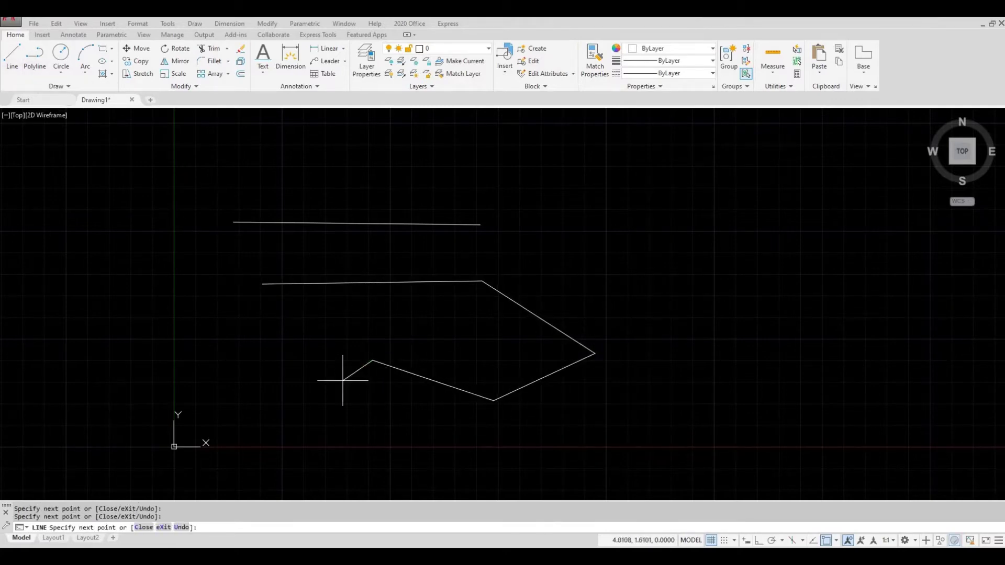
click(145, 527)
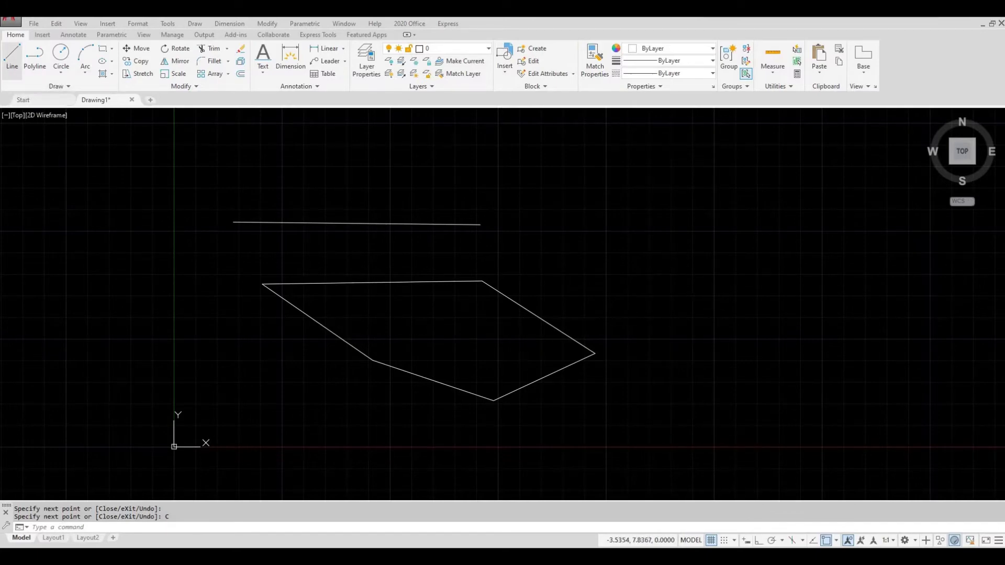
- Start a trial line beside the shape, turn on Ortho mode, abandon the line, and enable dynamic input
click(11, 66)
click(702, 349)
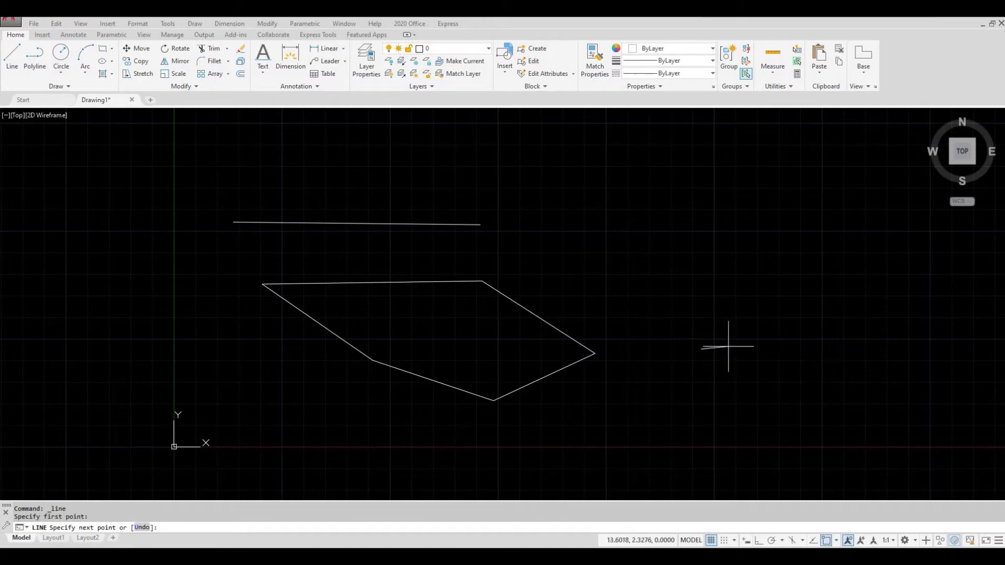
click(759, 541)
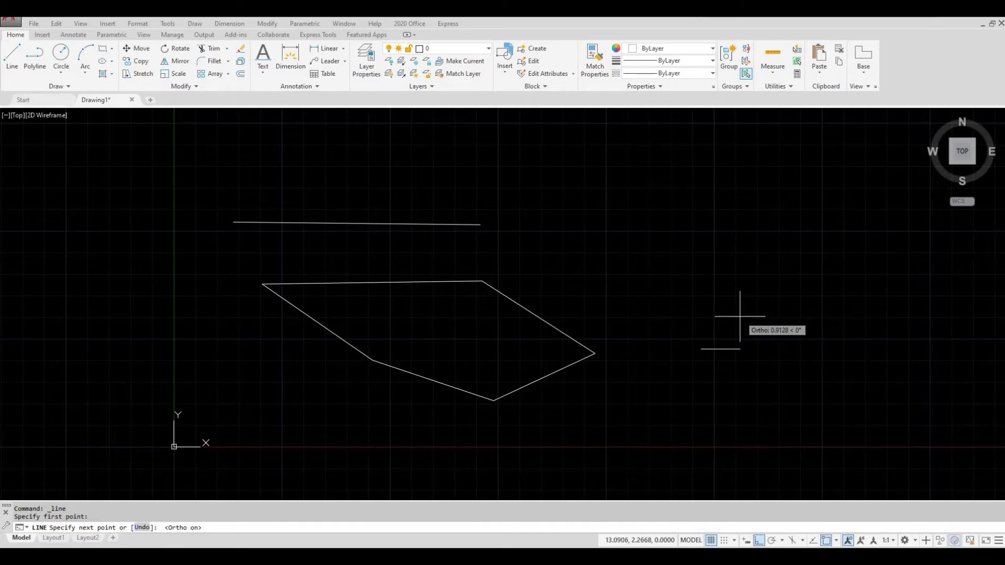
key(Escape)
key(Escape)
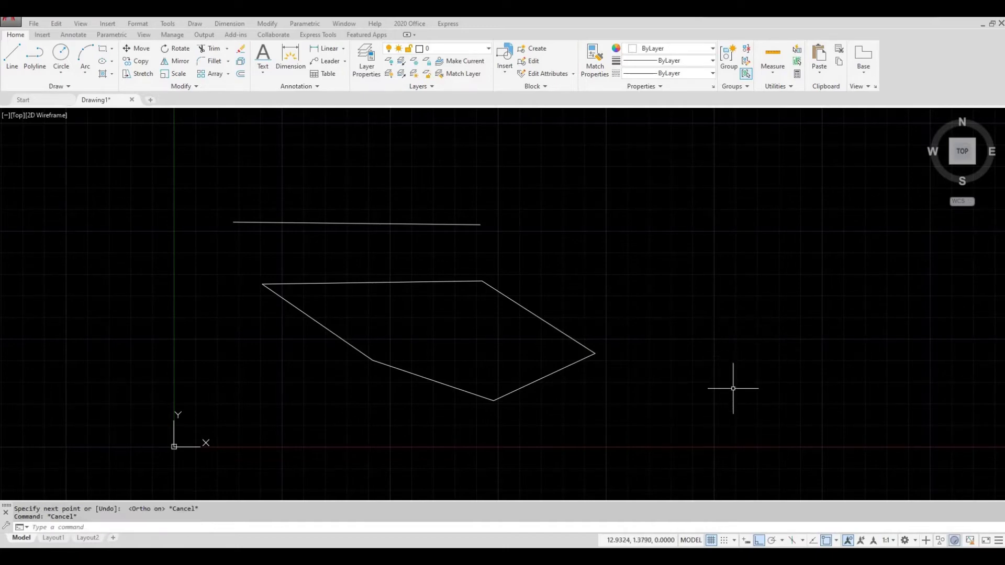
click(746, 541)
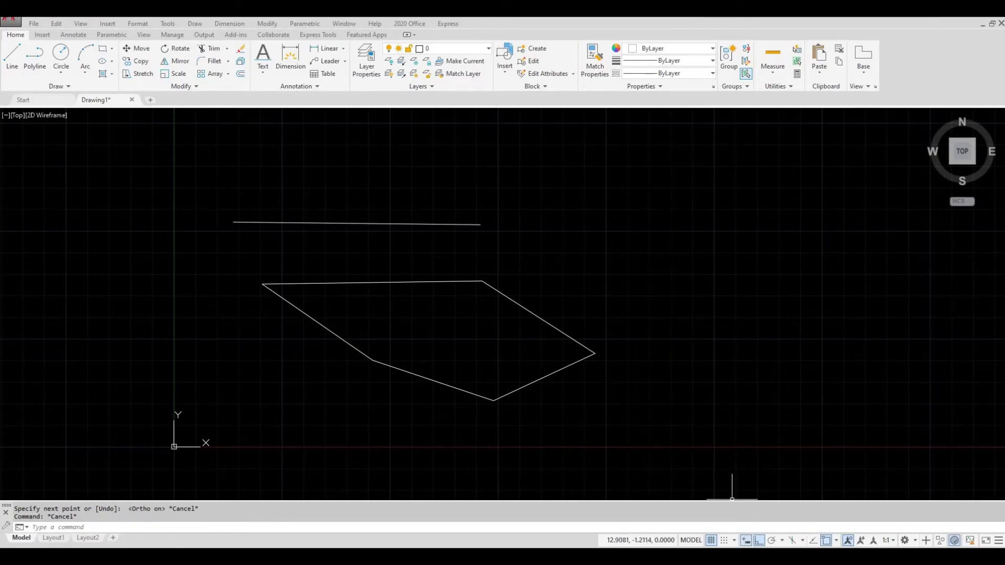
key(Escape)
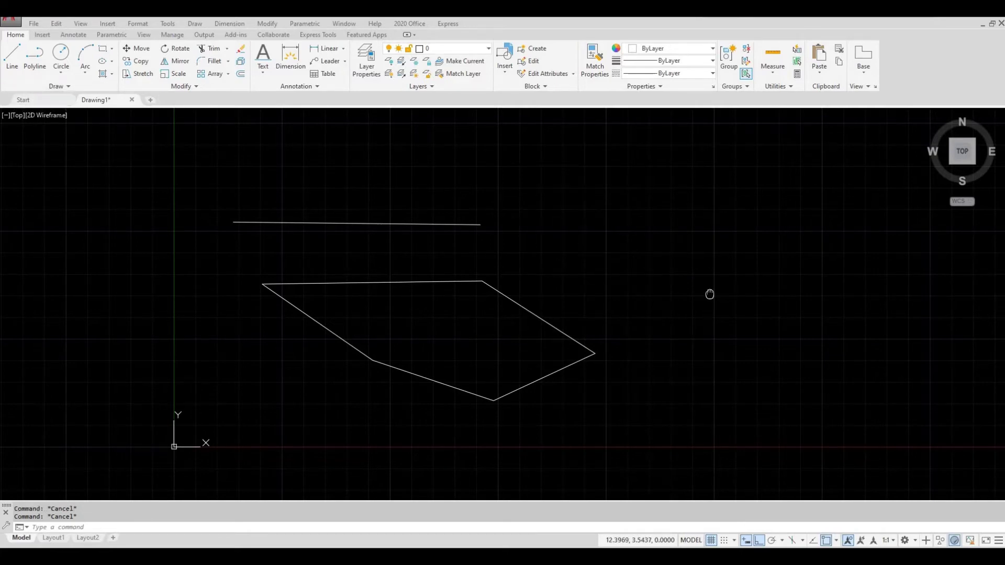
- Draw a horizontal line segment 20 units long in the empty area to the right of the closed shape
middle_drag(709, 291, 520, 288)
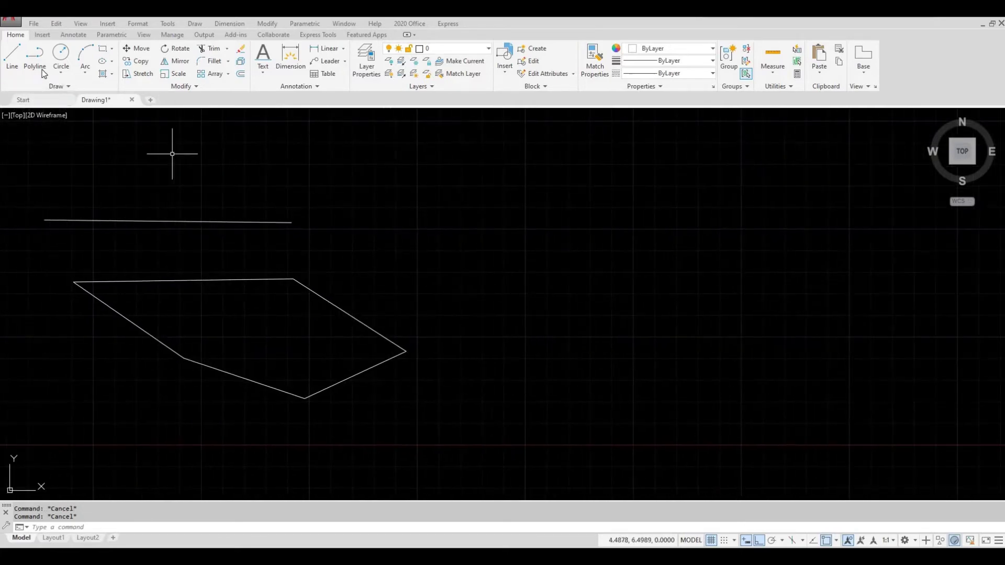
click(13, 58)
click(525, 290)
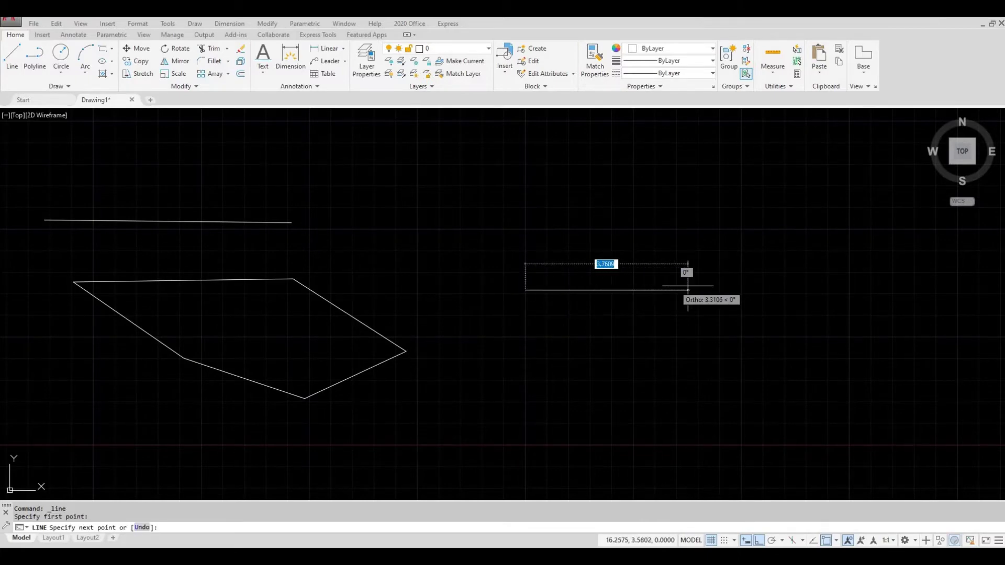
text(20)
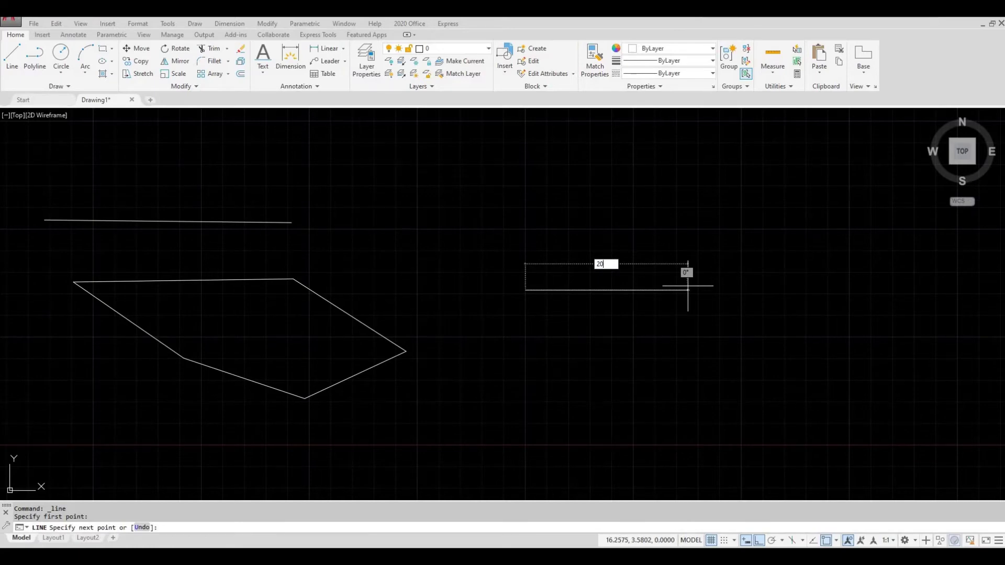
key(Return)
- Continue from the horizontal segment's right end with a 20-unit segment at 45 degrees, and end the line
scroll(701, 290, down, 4)
mouse_move(758, 318)
middle_down()
mouse_move(645, 334)
mouse_move(537, 315)
middle_up()
middle_drag(675, 313, 600, 335)
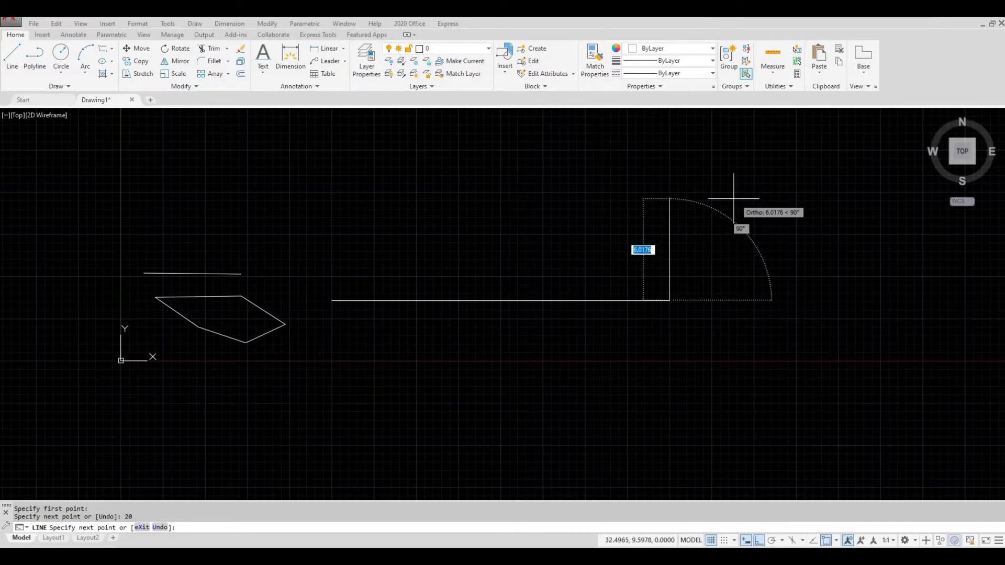
text(20)
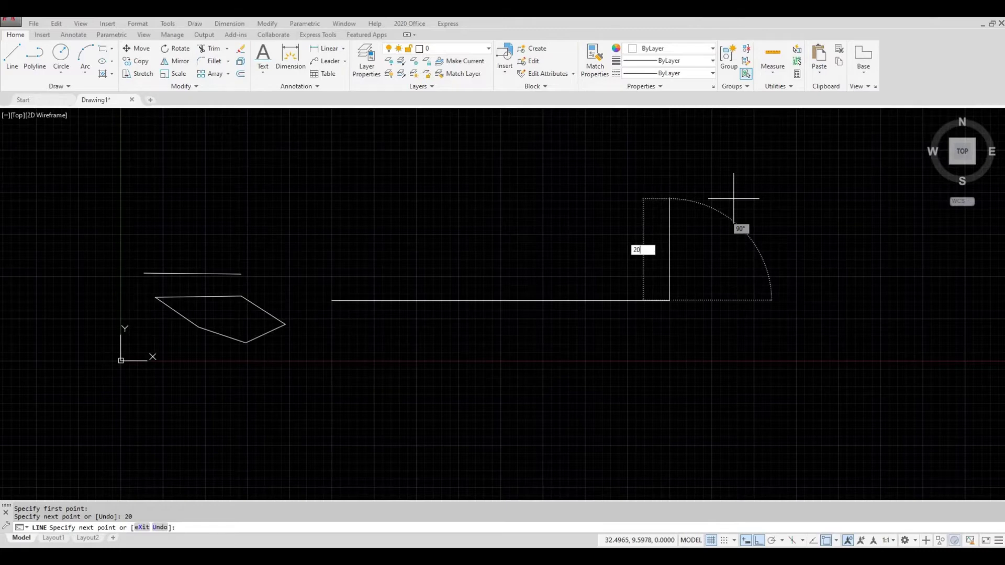
key(Tab)
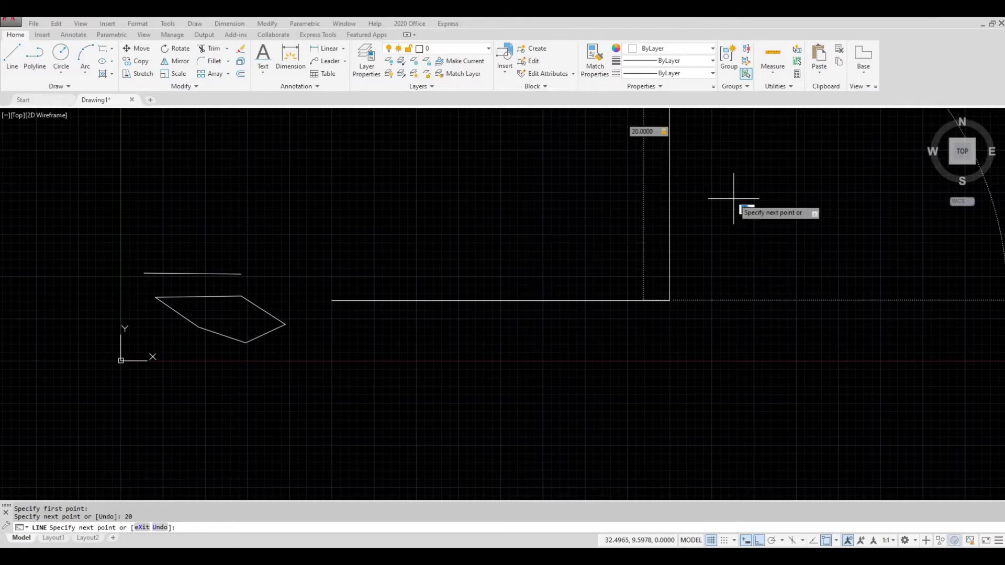
text(45)
key(Return)
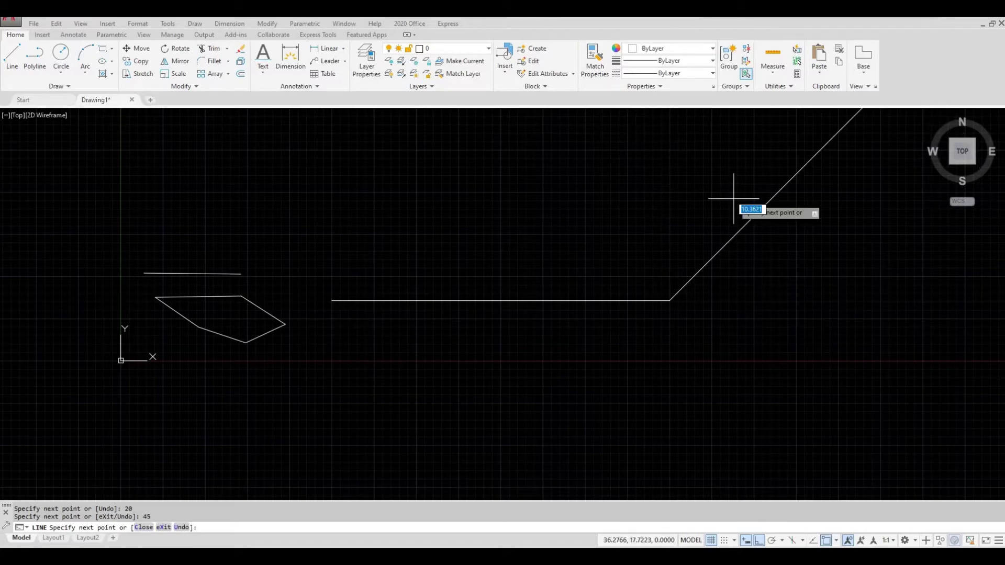
scroll(734, 199, down, 2)
middle_drag(740, 211, 702, 283)
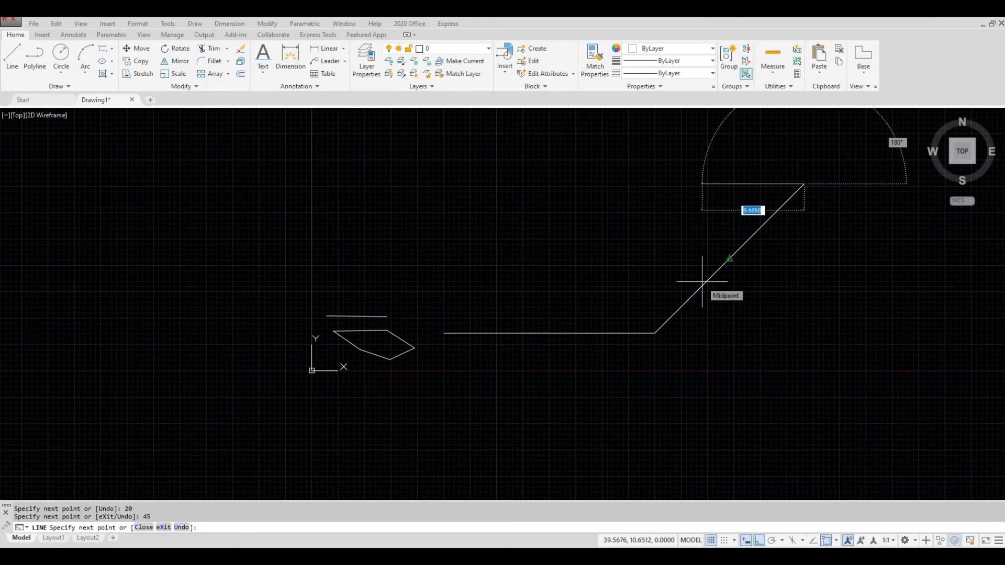
key(Escape)
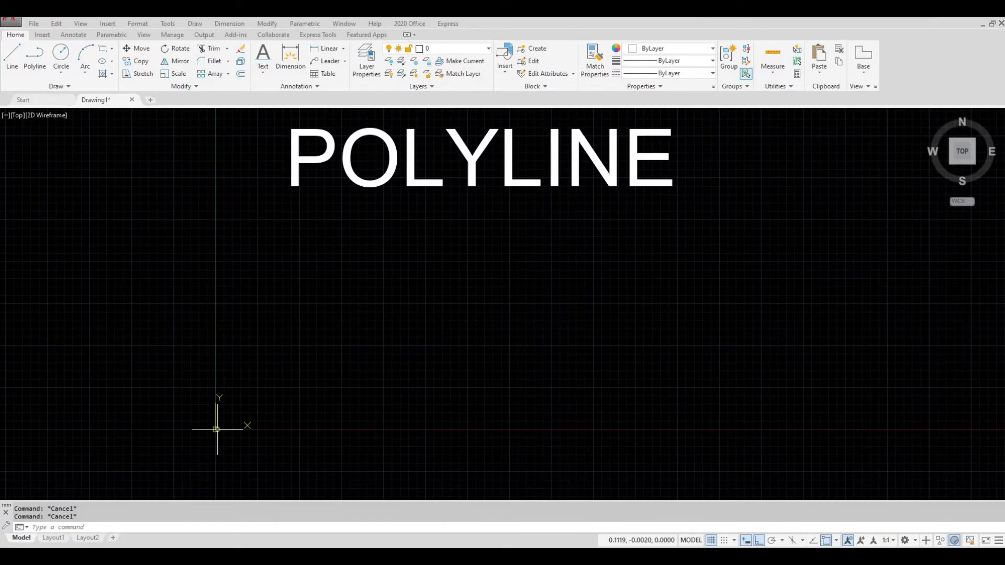
- Draw a four-sided polyline with horizontal upper and lower edges, a vertical right side and a slanted left side, and select it
click(38, 56)
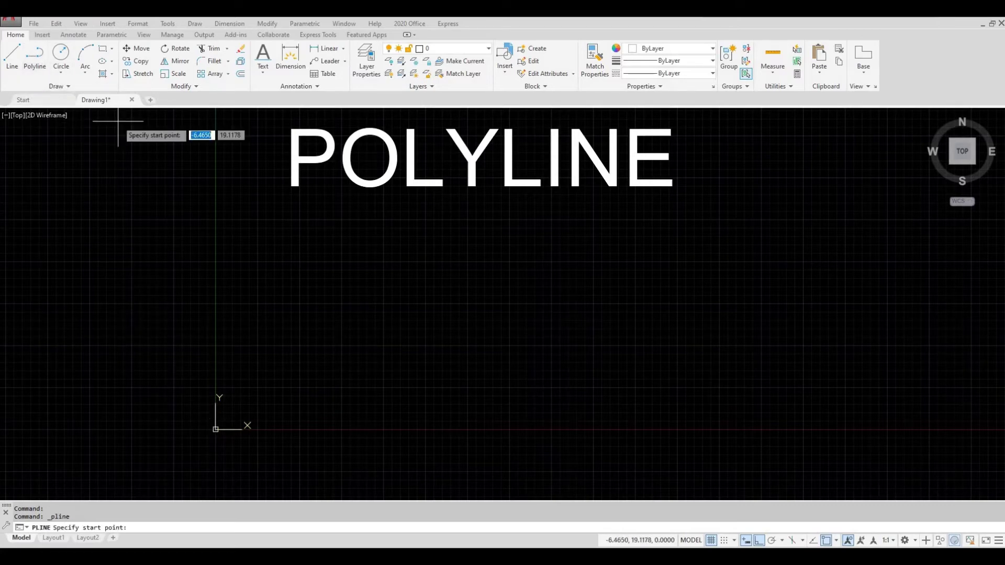
click(292, 277)
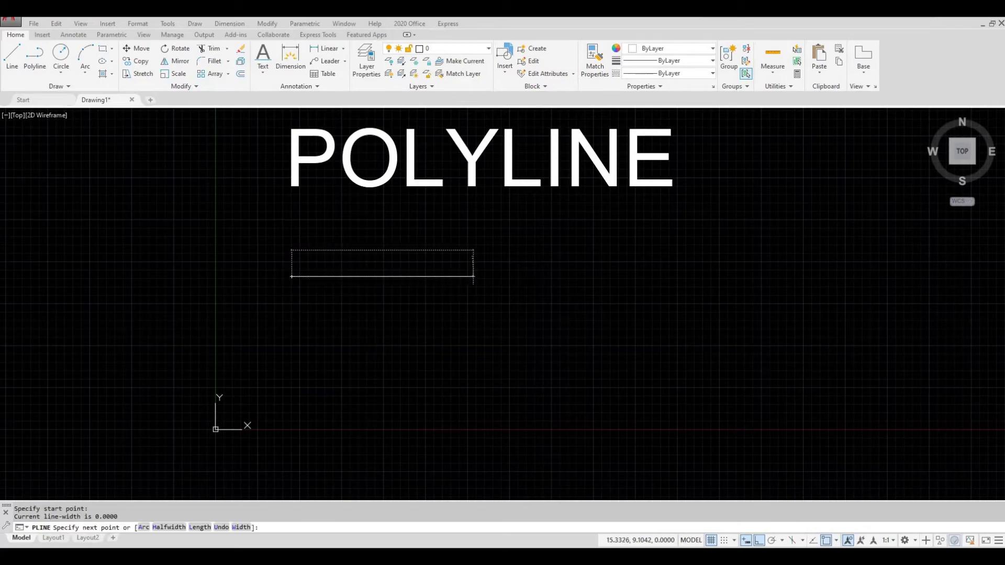
click(473, 277)
click(473, 375)
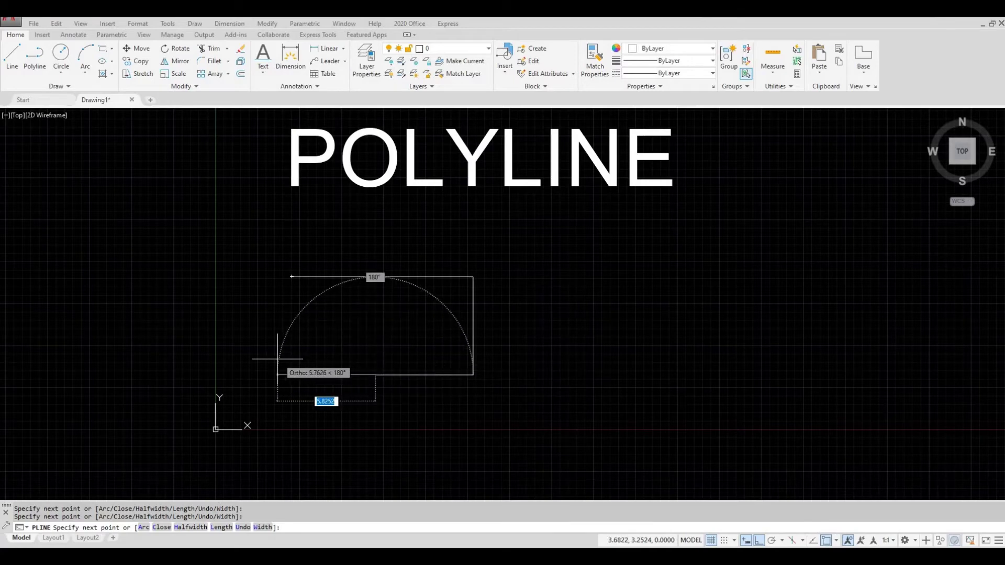
click(277, 374)
click(291, 276)
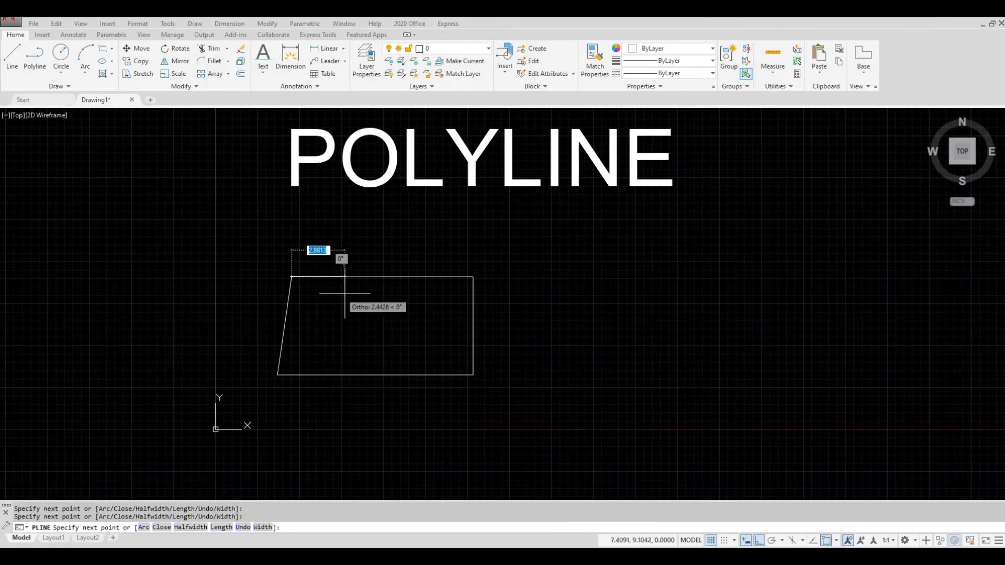
key(Escape)
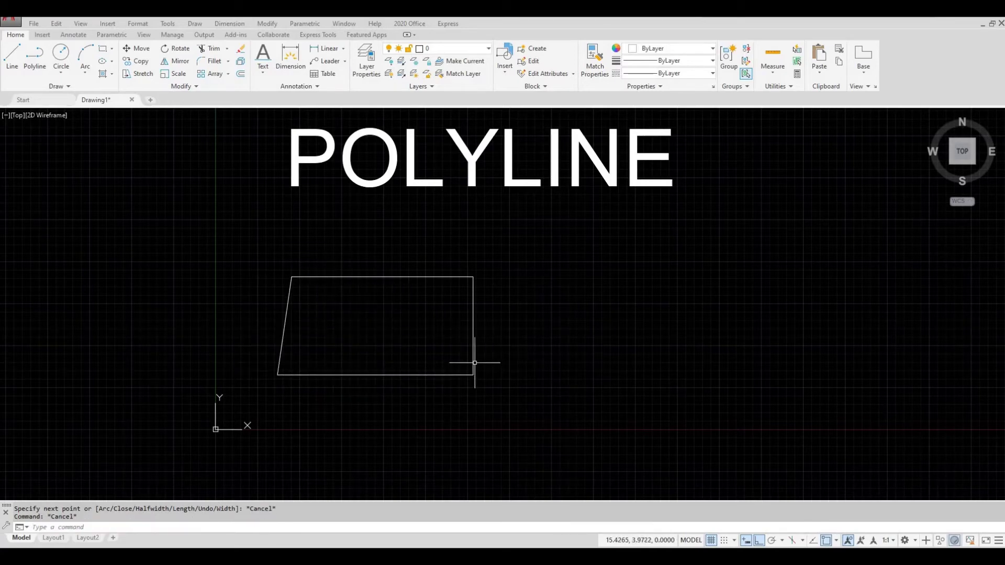
click(473, 363)
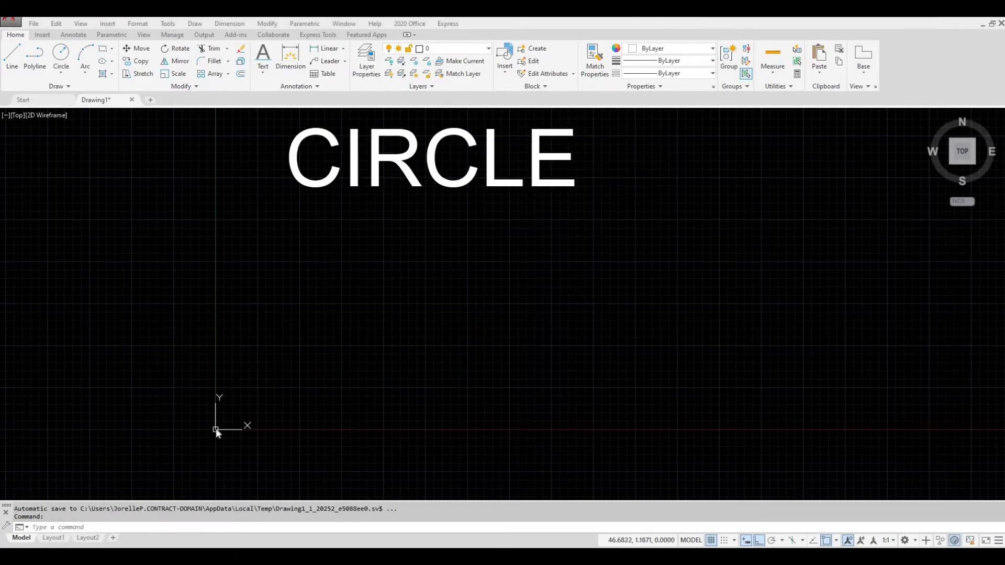
- Draw a circle by centre and radius, about 1.94 in radius, above and to the right of the origin
key(Escape)
key(Escape)
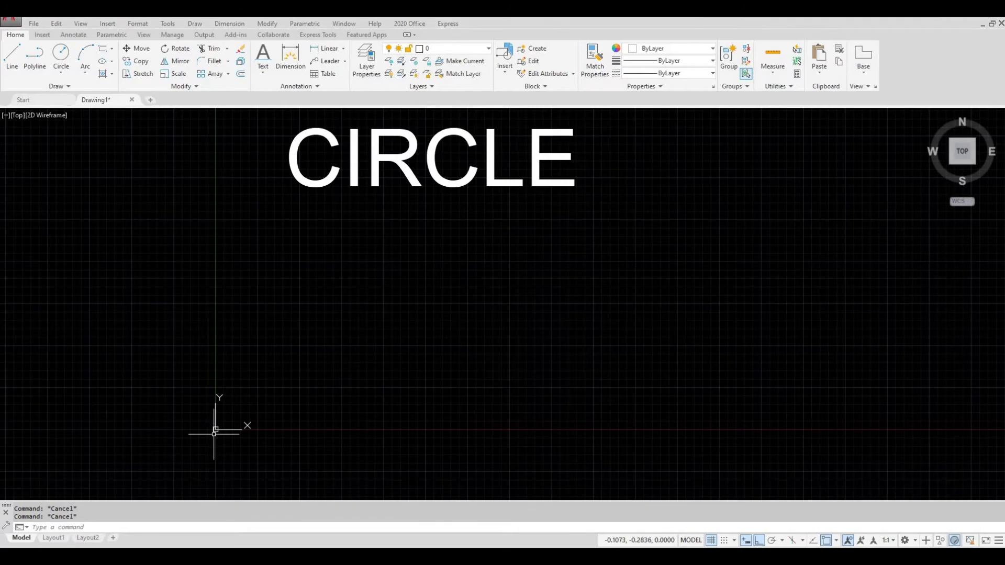
text(c)
key(Return)
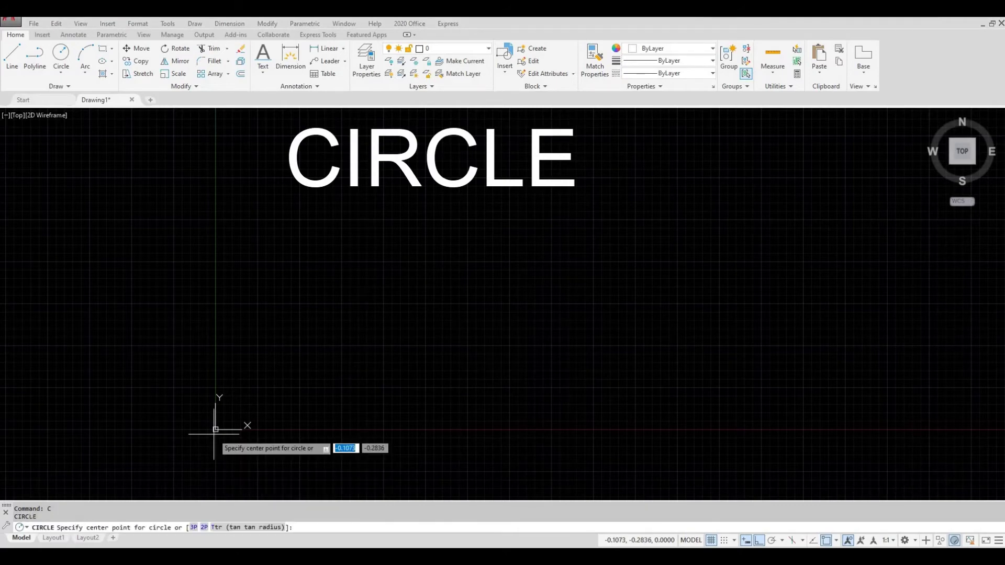
click(336, 352)
click(369, 356)
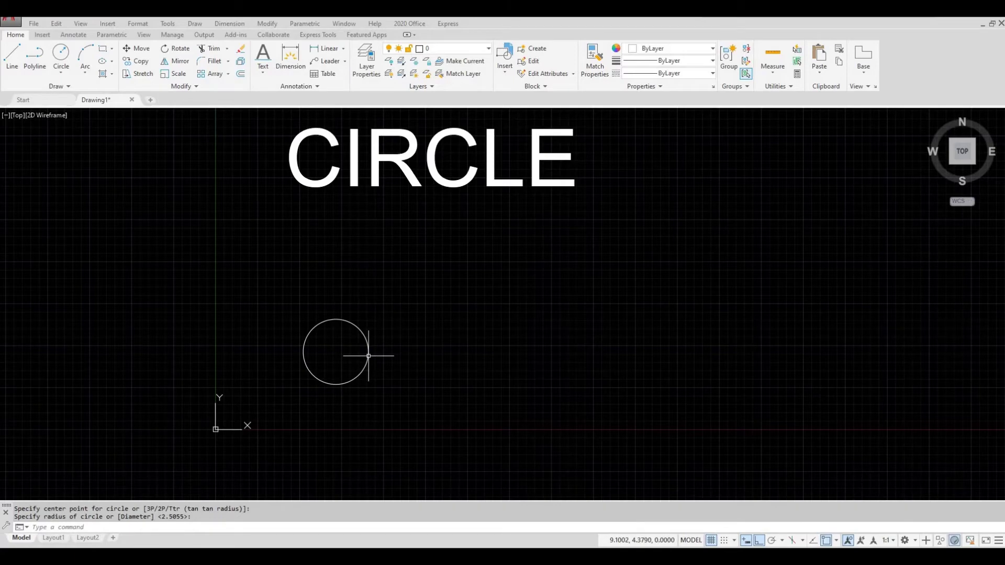
key(Escape)
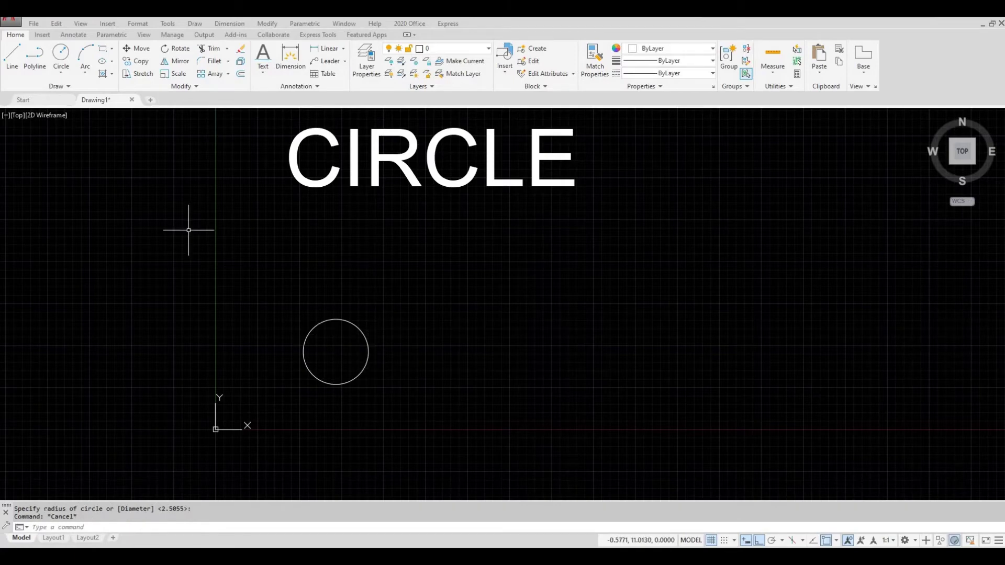
- Draw a second circle with a radius of about 2.13 above and to the right of the first circle
click(61, 54)
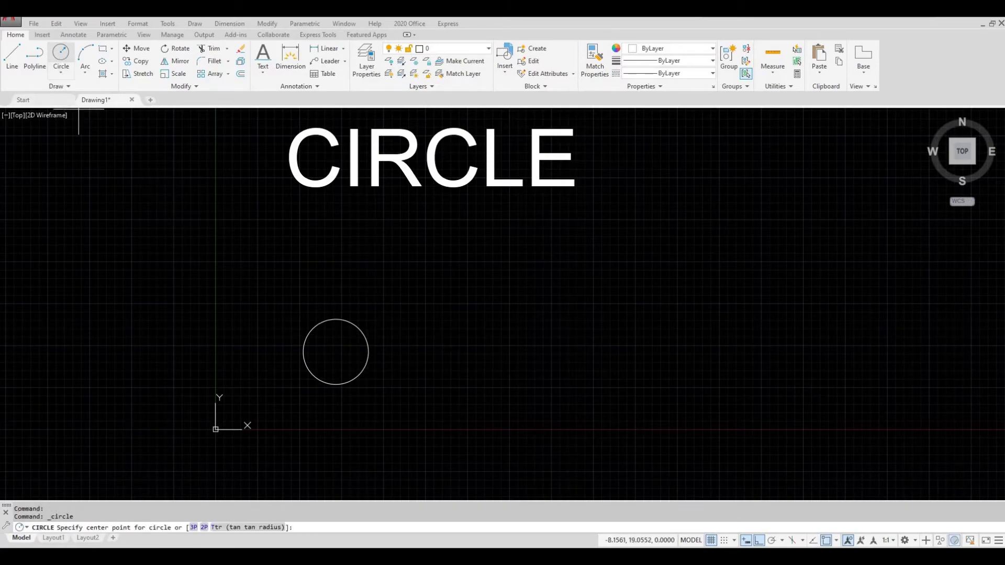
click(464, 287)
click(500, 296)
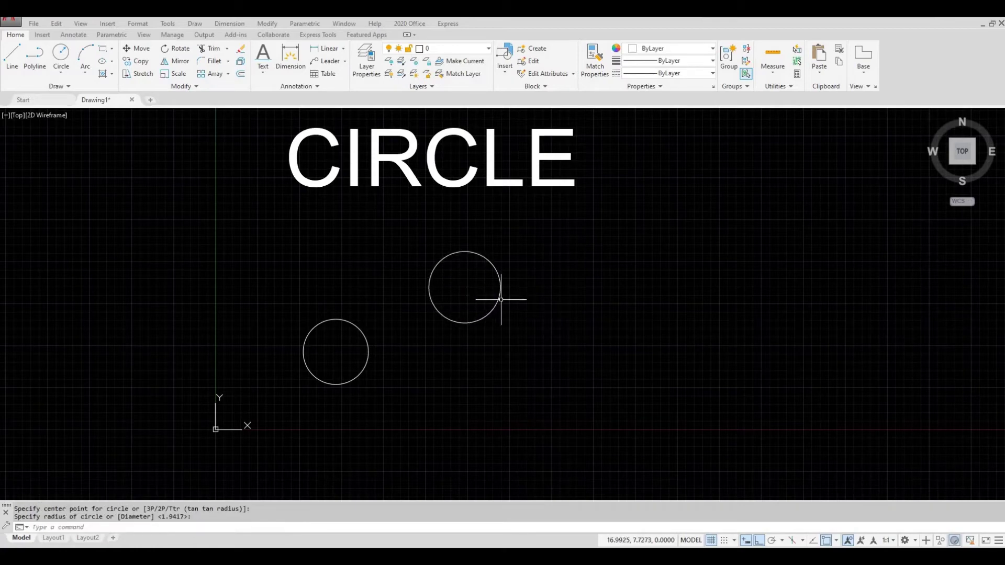
key(Escape)
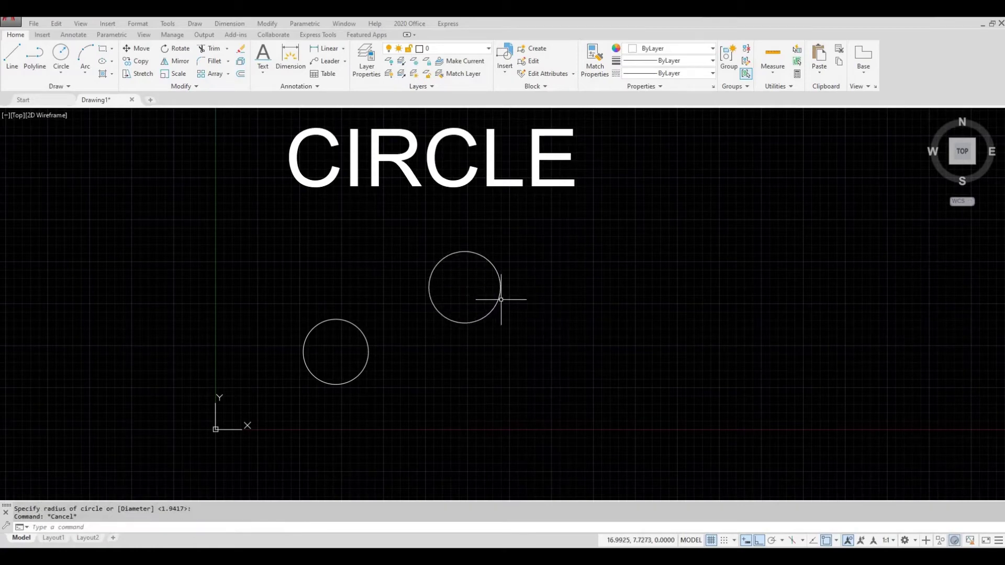
key(Escape)
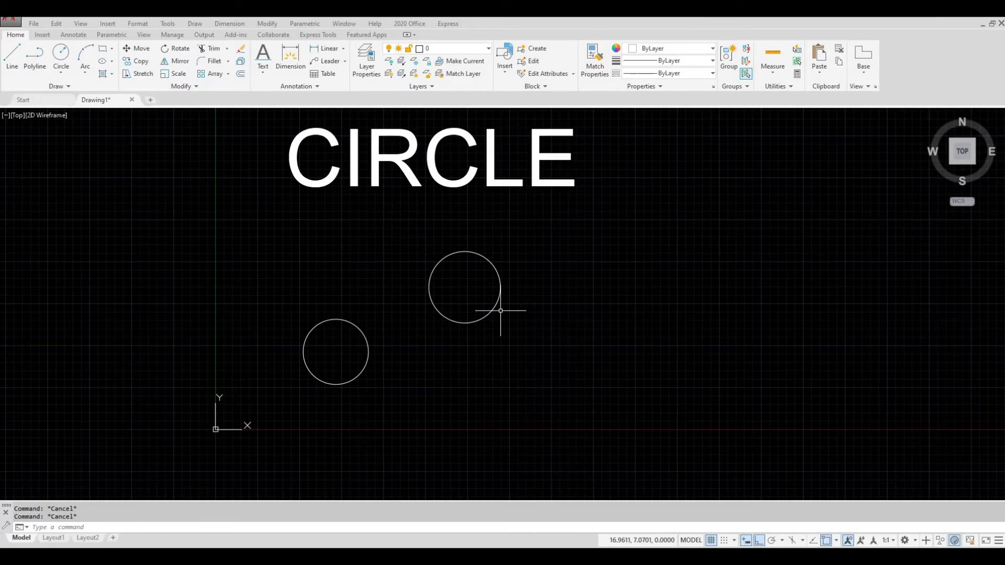
- Draw a smaller third circle to the right of the other two using the Center, Diameter method
click(69, 76)
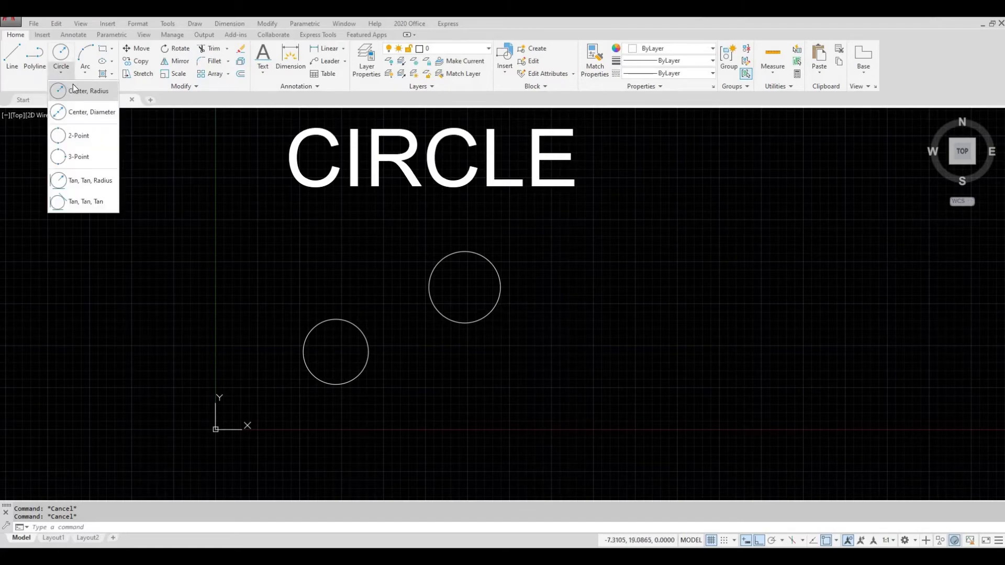
click(79, 112)
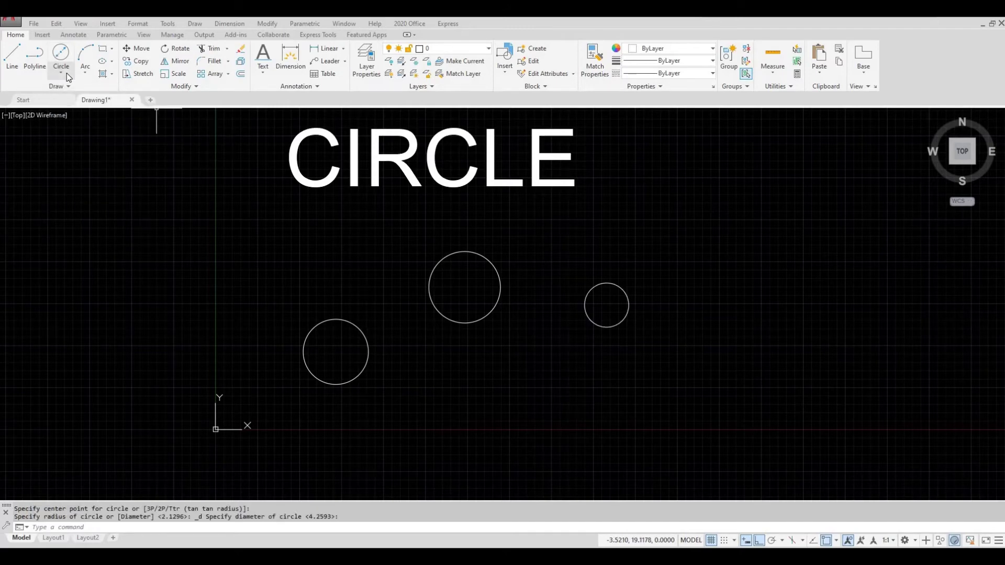
- Draw a large circle with the 2-Point method, to the right of and slightly lower than the smallest circle
click(68, 74)
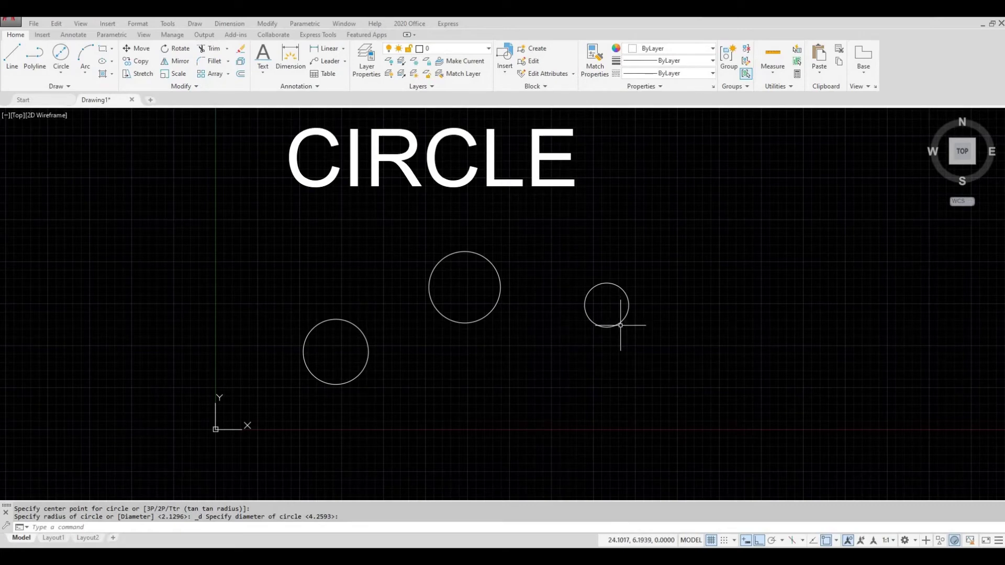
click(62, 75)
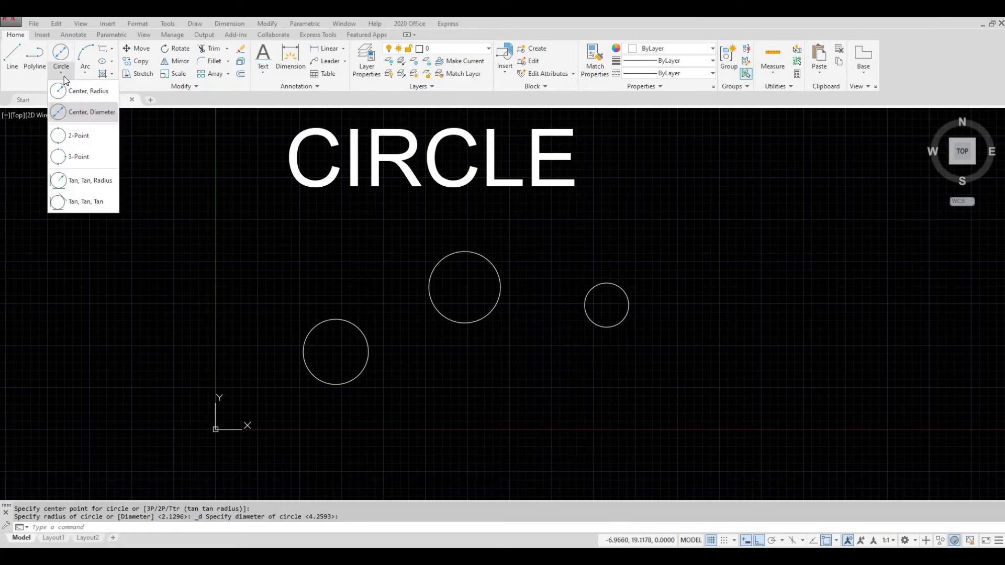
click(85, 134)
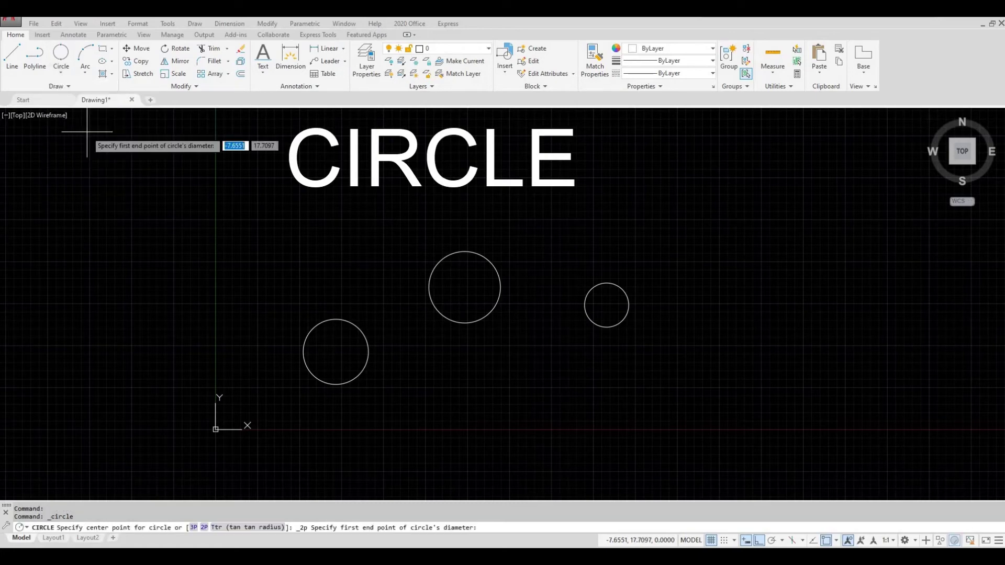
click(713, 331)
click(841, 345)
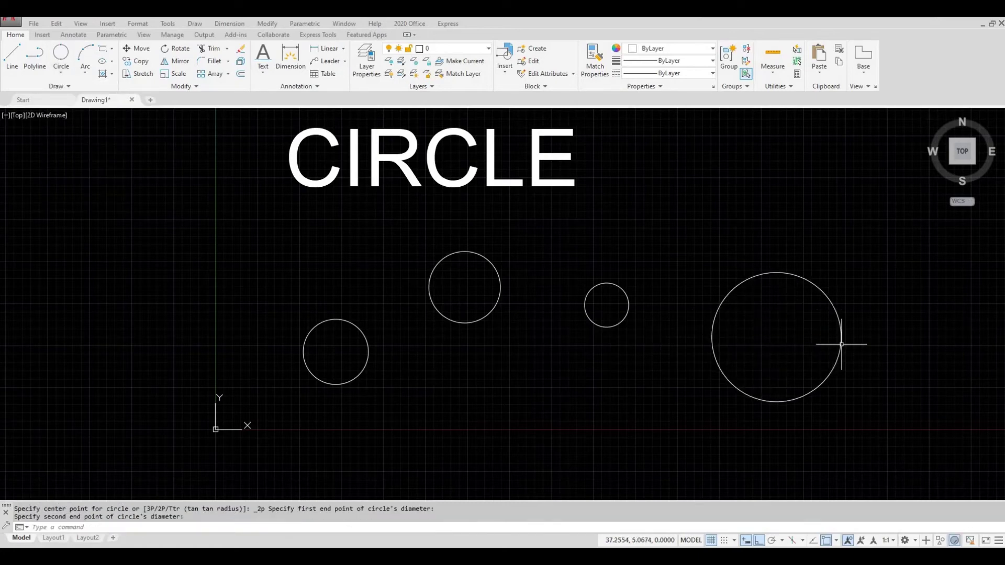
- Draw a circle of about 2.45 radius with the 3-Point method, above and slightly left of the large 2-point circle
click(62, 74)
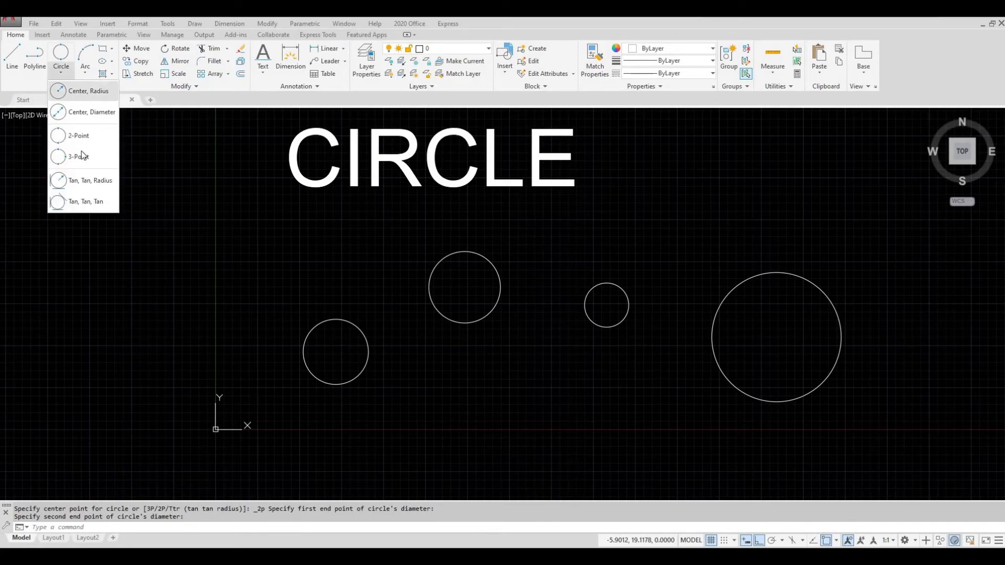
click(82, 156)
click(666, 223)
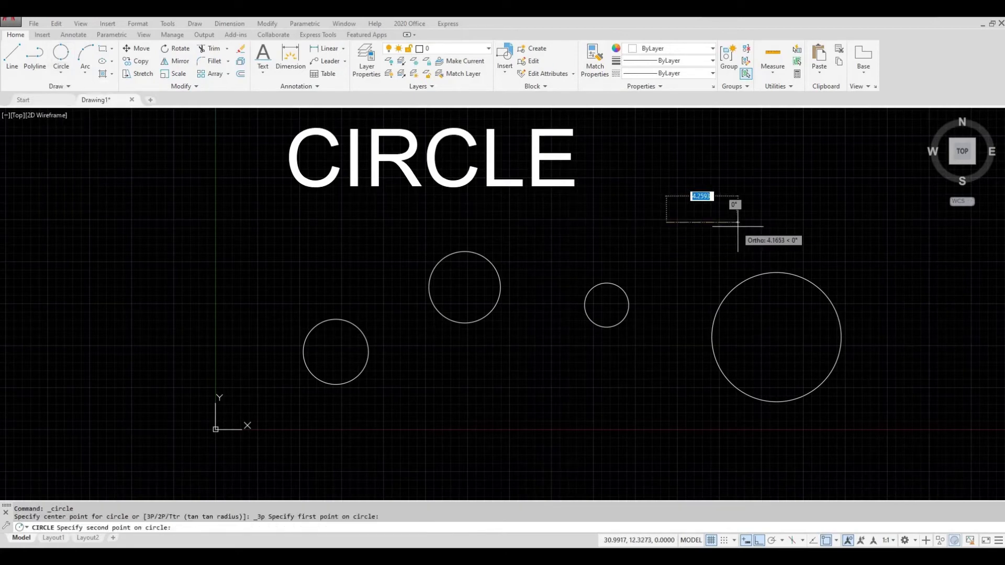
click(738, 225)
click(741, 192)
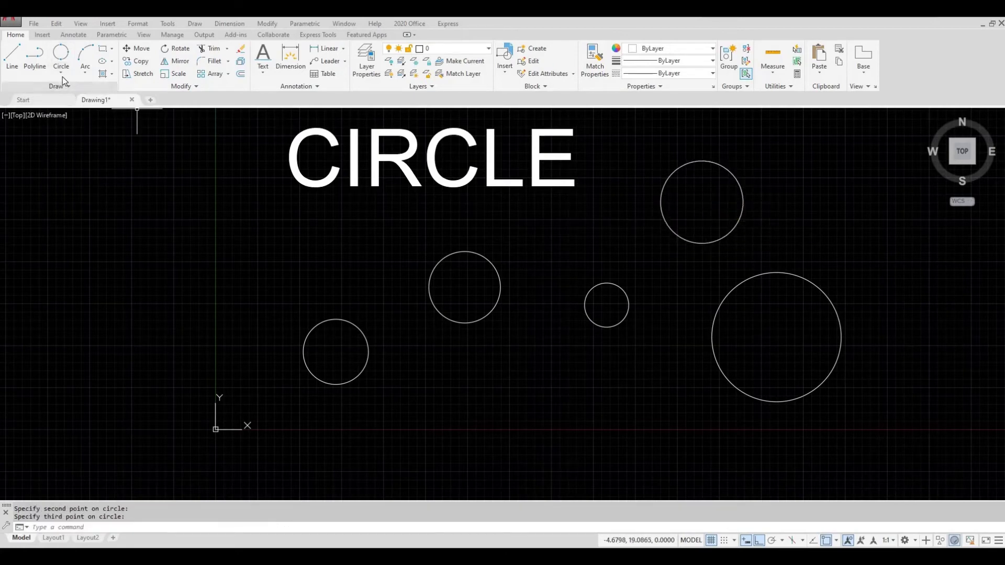
- Draw a Tan, Tan, Radius circle touching the two leftmost circles, setting its radius by picking two points
click(64, 76)
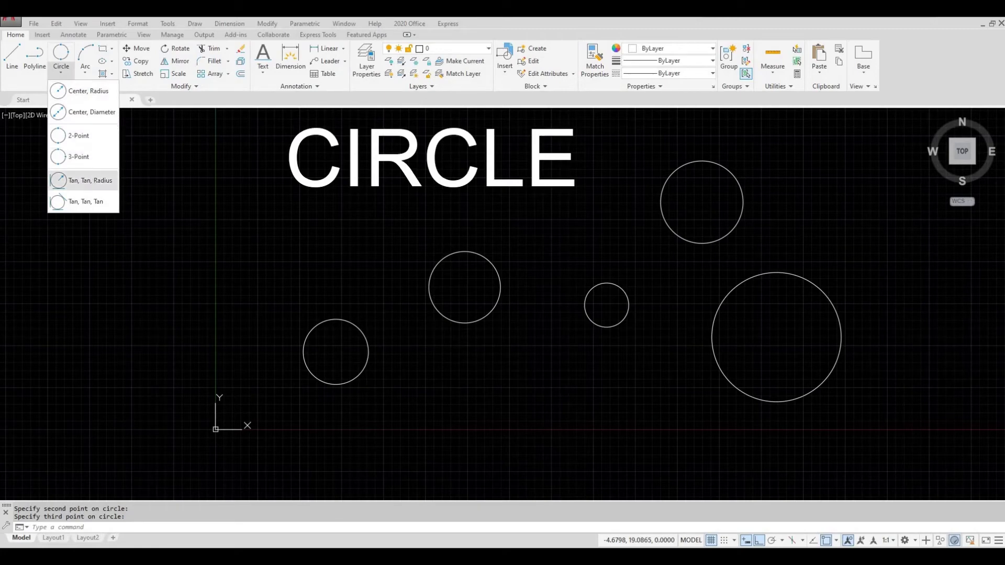
click(86, 180)
click(365, 333)
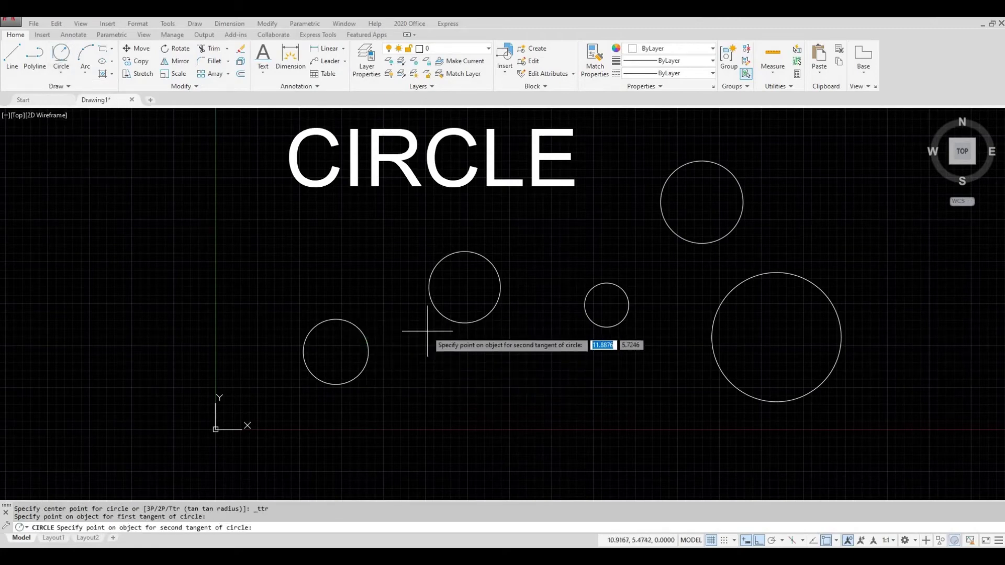
click(449, 316)
click(417, 348)
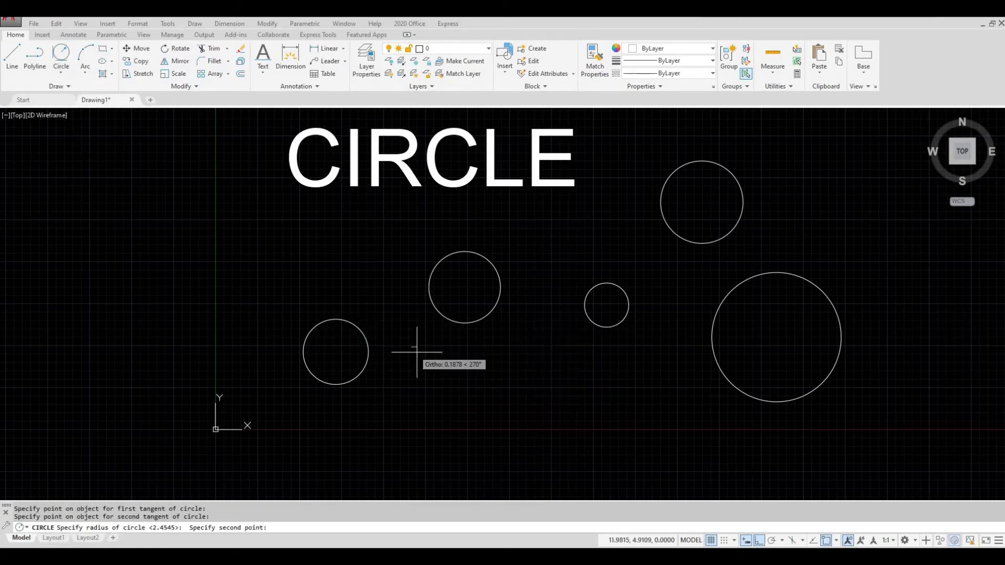
click(475, 399)
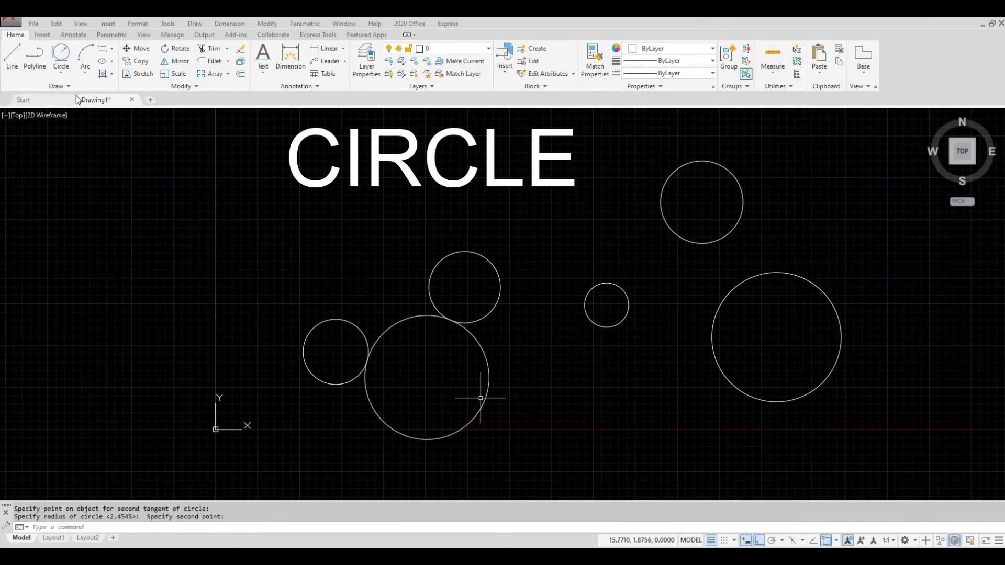
- Draw a Tan, Tan, Tan circle touching the smallest circle, the upper 3-point circle and the large 2-point circle
click(65, 70)
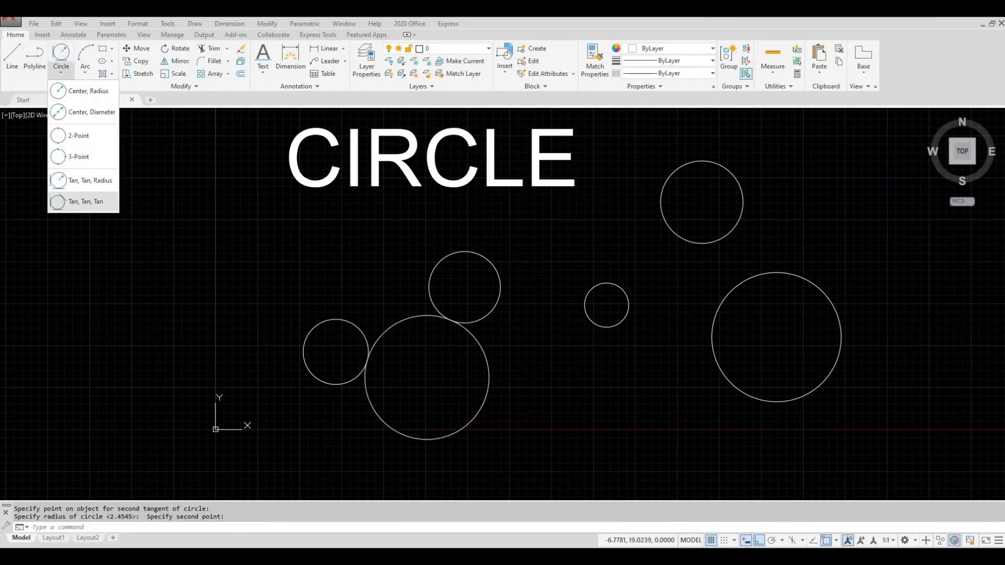
click(86, 202)
click(623, 288)
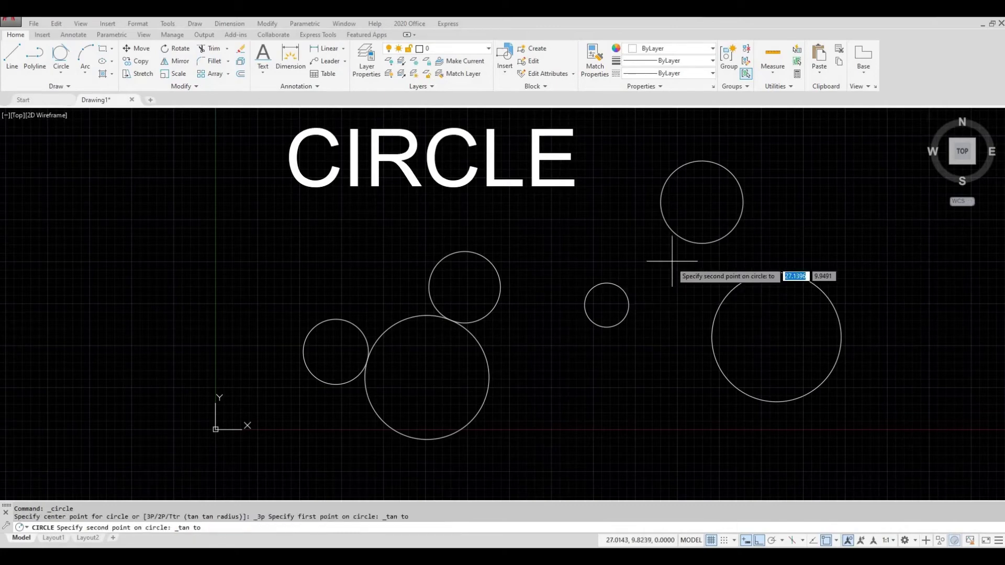
click(687, 240)
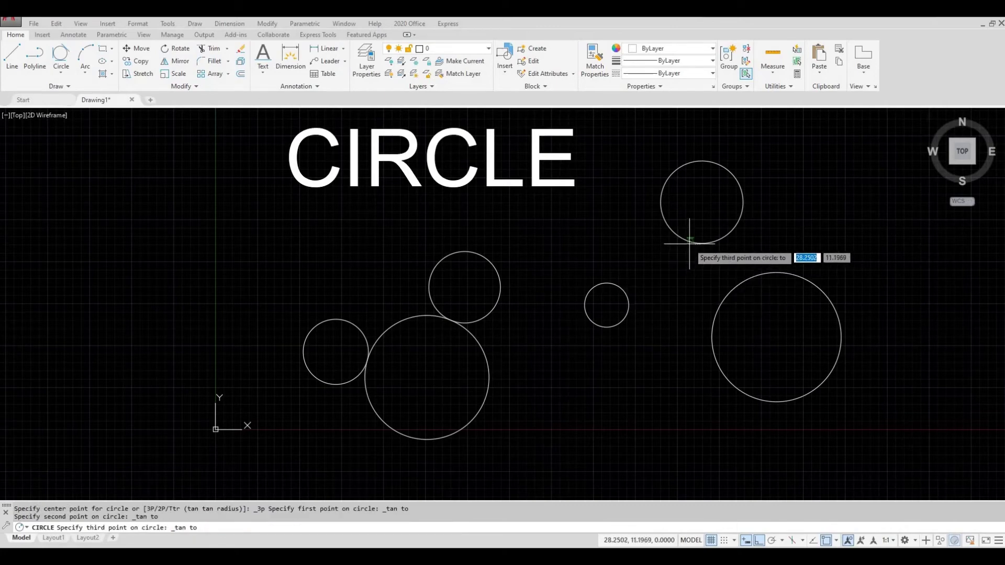
click(720, 315)
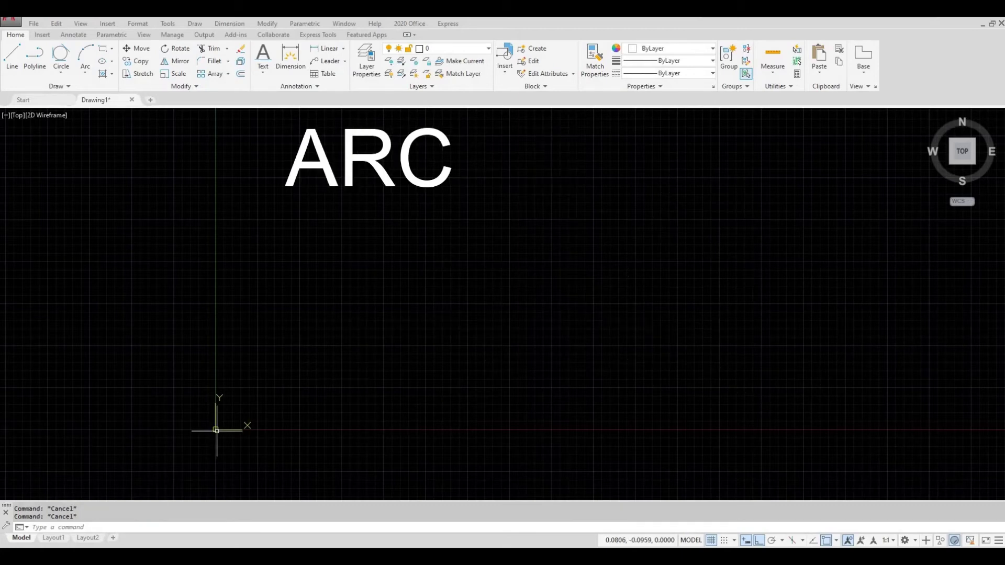
- Draw a three-point arc bulging downward, above and to the right of the origin, with its second point about 9 units right of its start
text(A)
key(Return)
click(333, 353)
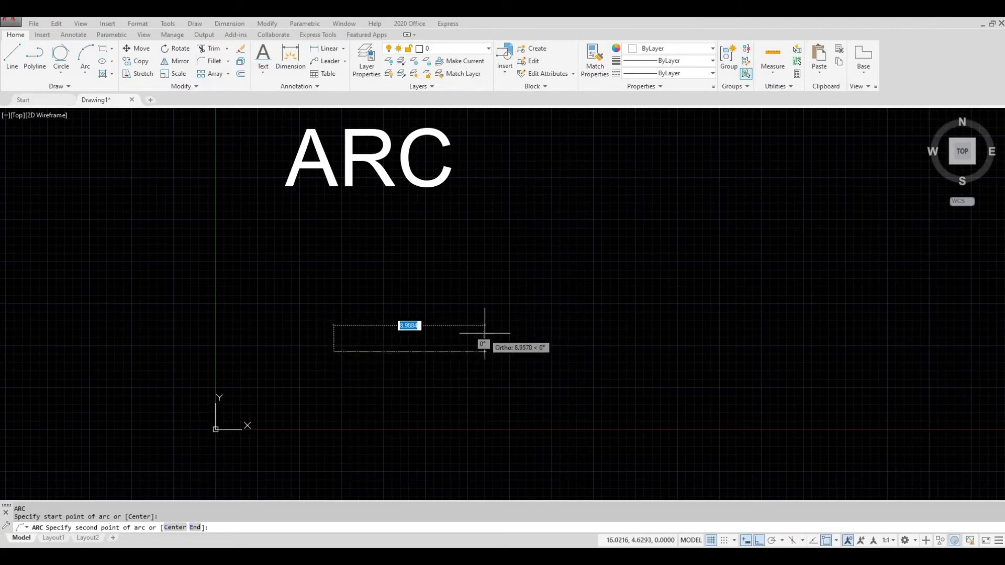
click(484, 326)
click(477, 287)
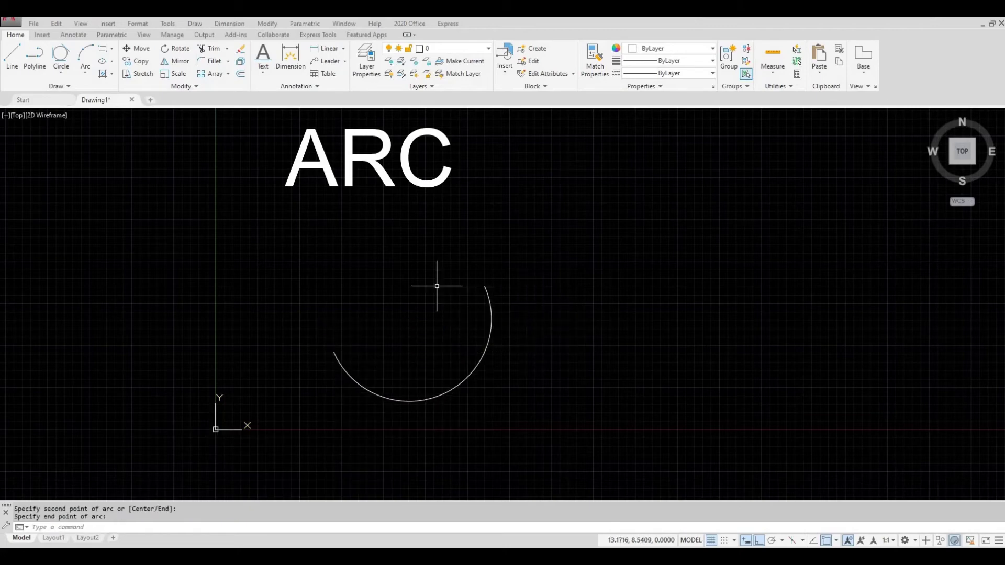
key(Escape)
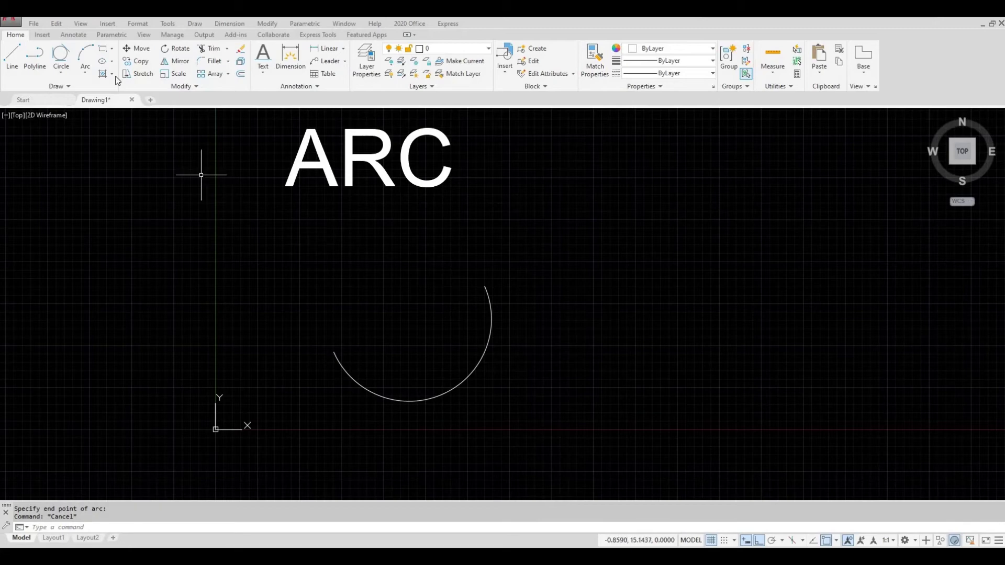
- Draw a smaller downward-bulging three-point arc to the upper right of the first arc, and list the arc creation methods
click(84, 55)
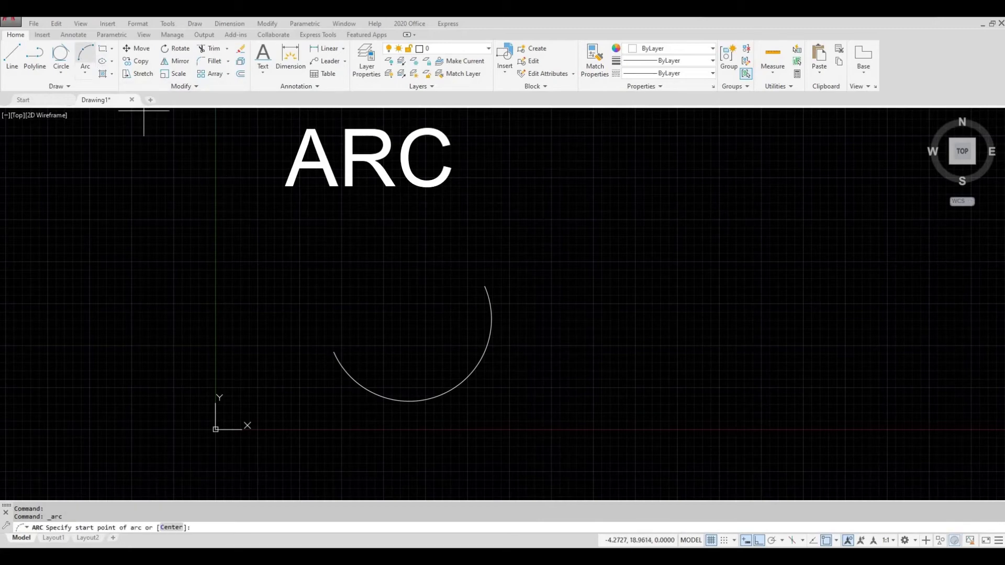
click(667, 291)
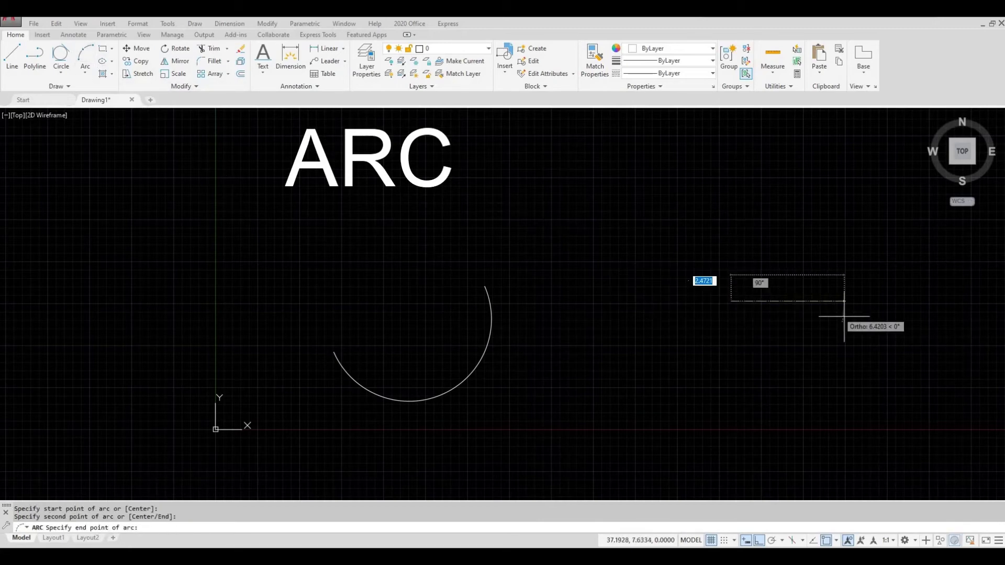
click(732, 301)
click(731, 231)
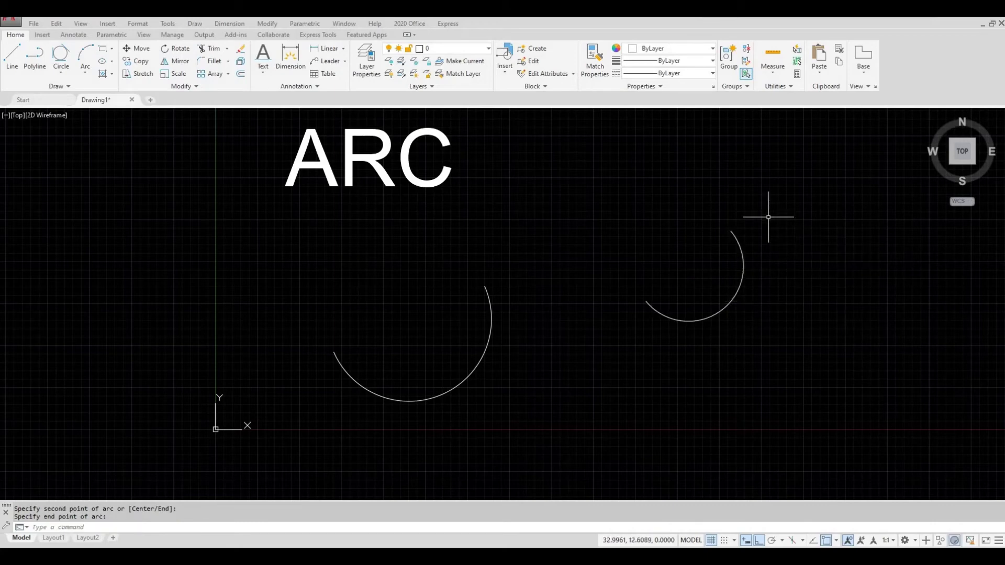
click(85, 76)
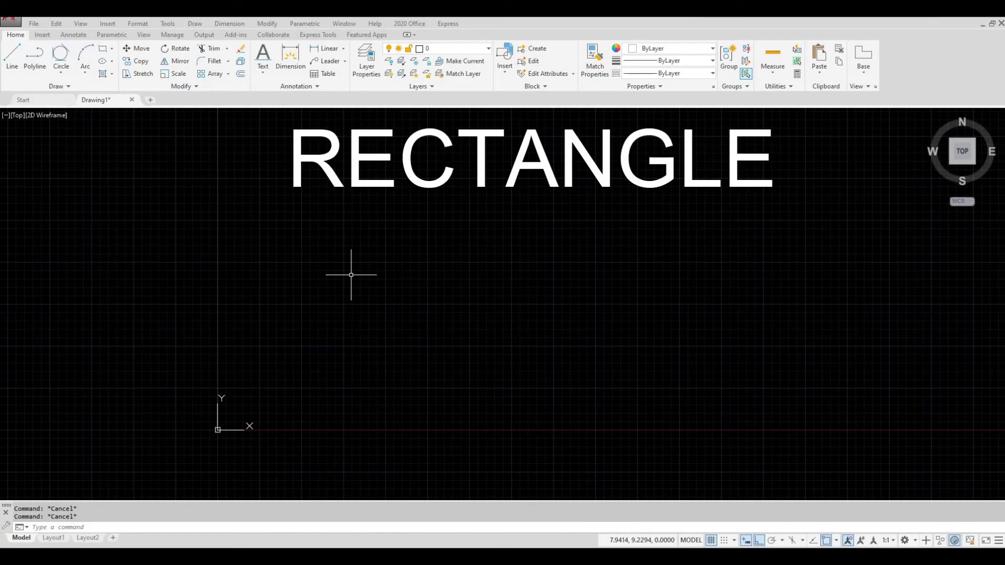
- Draw a horizontal rectangle by two corners, from about (7.94, 9.23) down to the right, and leave the command
text(REC)
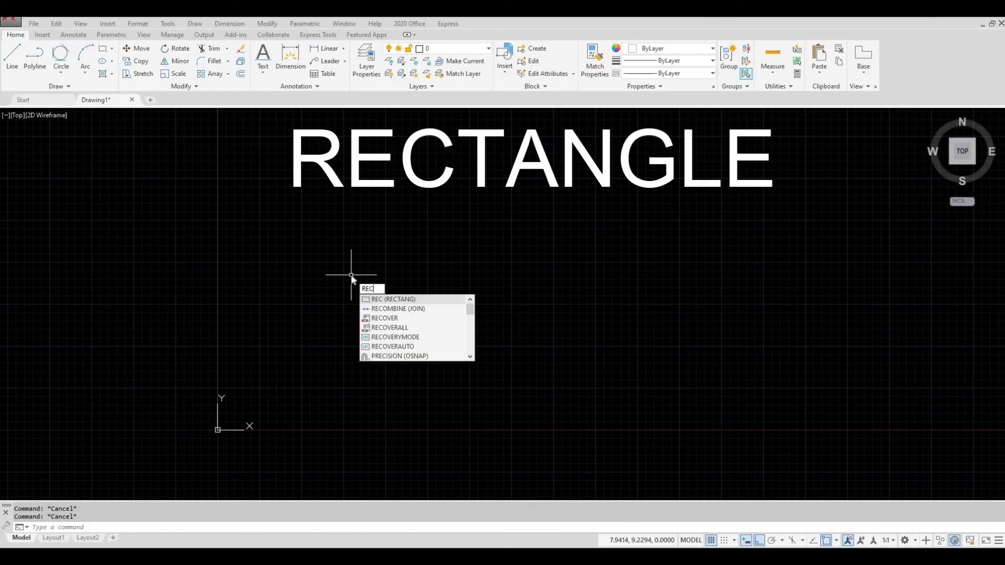
key(Return)
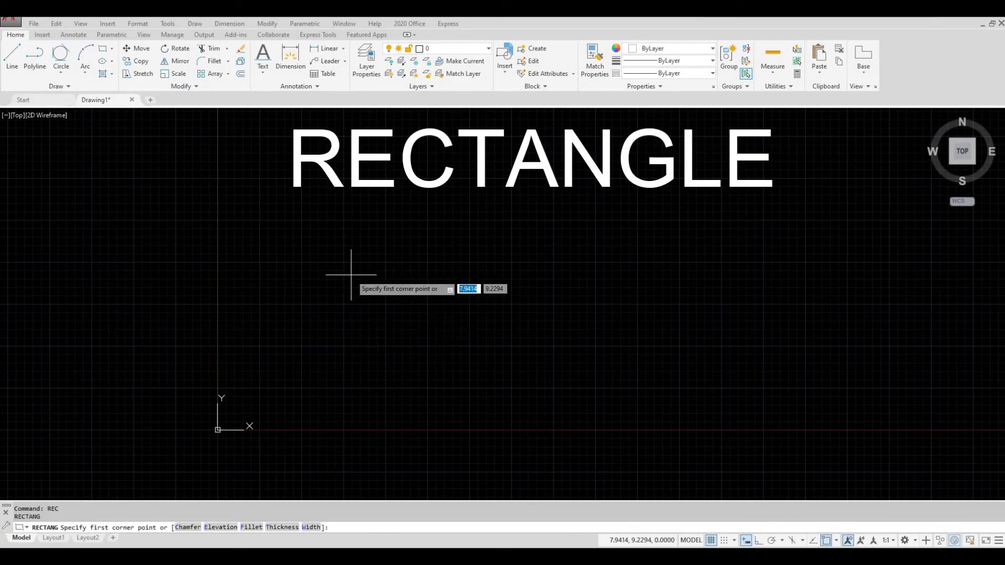
click(351, 274)
click(531, 383)
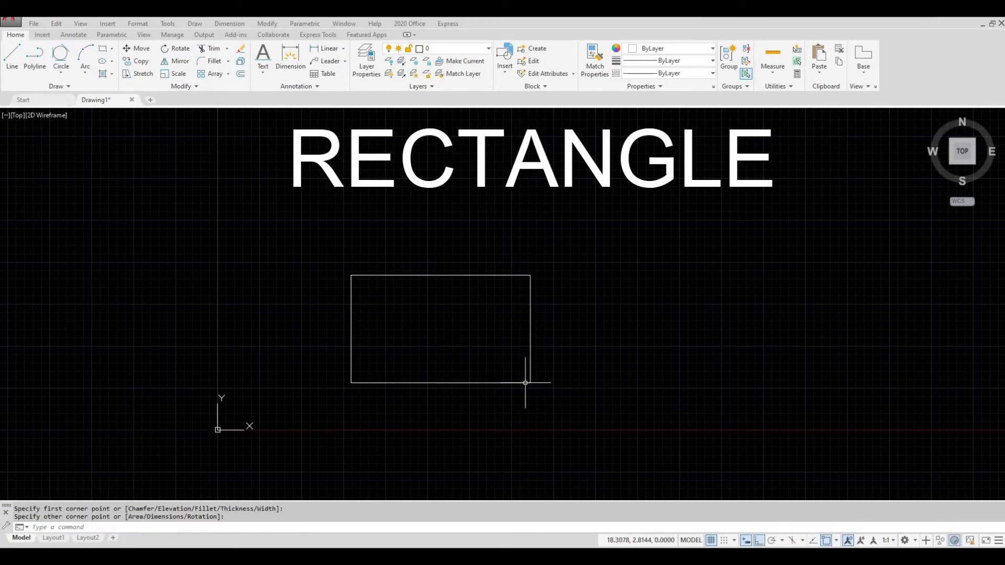
key(Escape)
key(Escape)
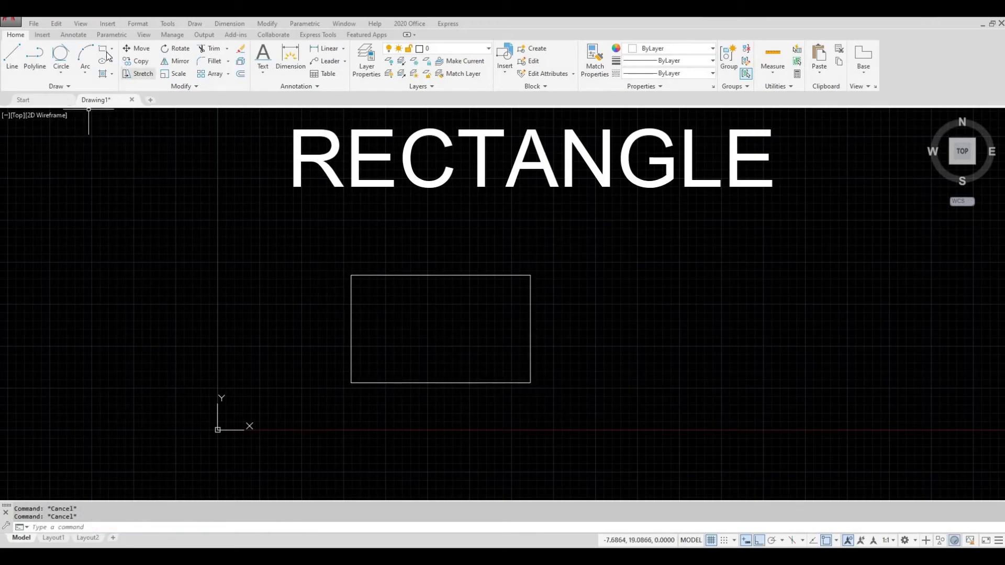
- Draw a second rectangle to the right of the first using the Dimensions option, with length 5 and width 10, extending downward from its first corner
click(103, 49)
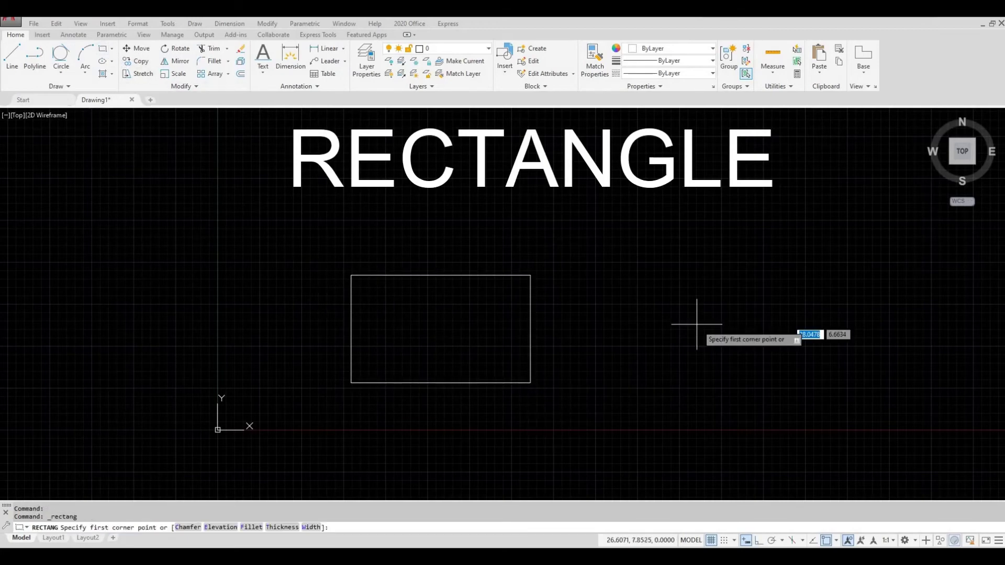
click(652, 286)
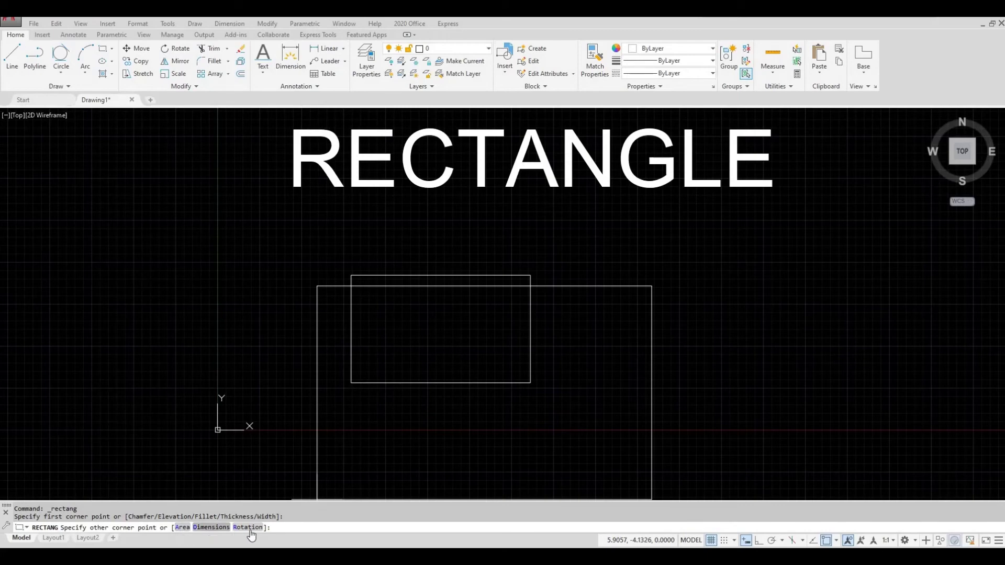
click(209, 528)
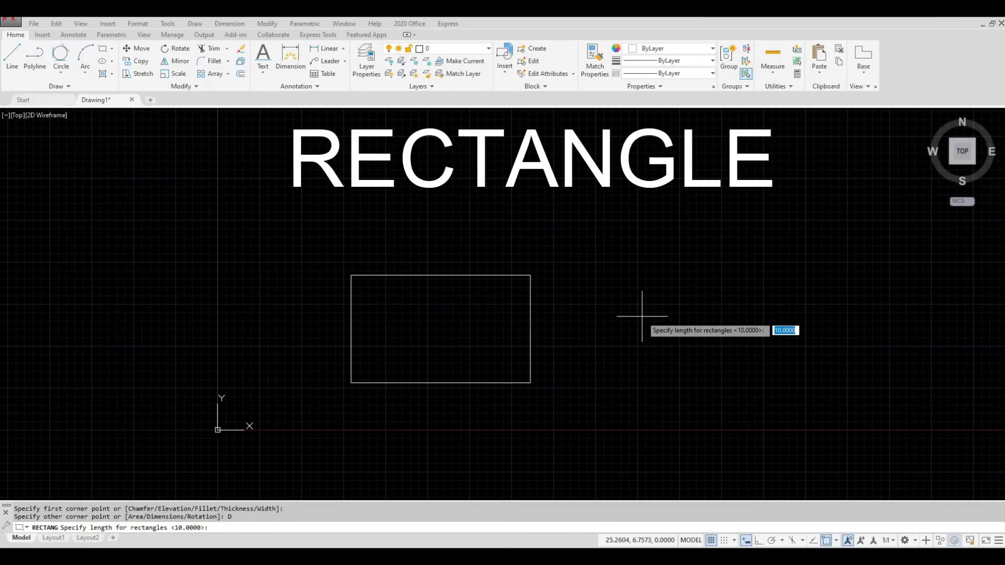
text(5)
key(Return)
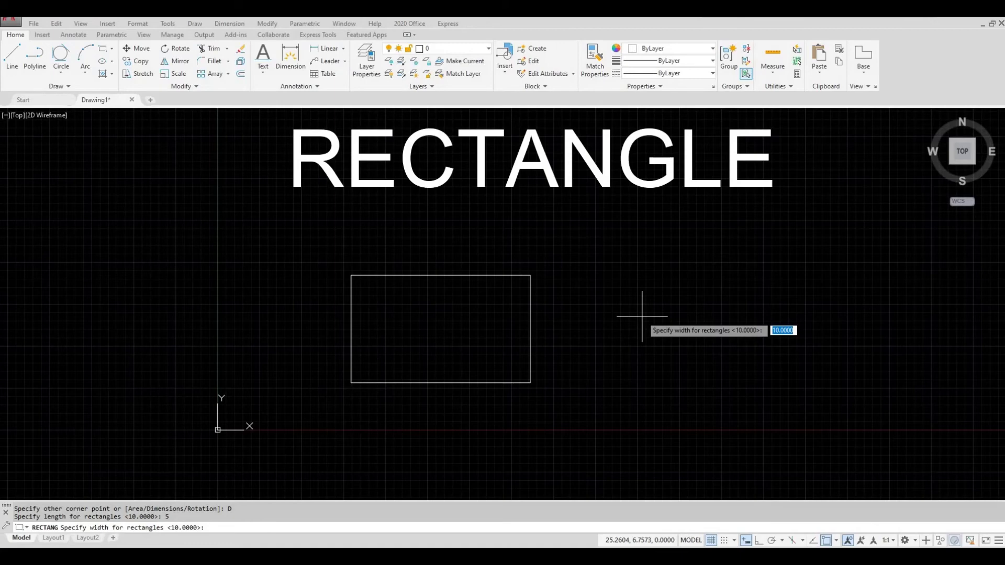
text(10)
key(Return)
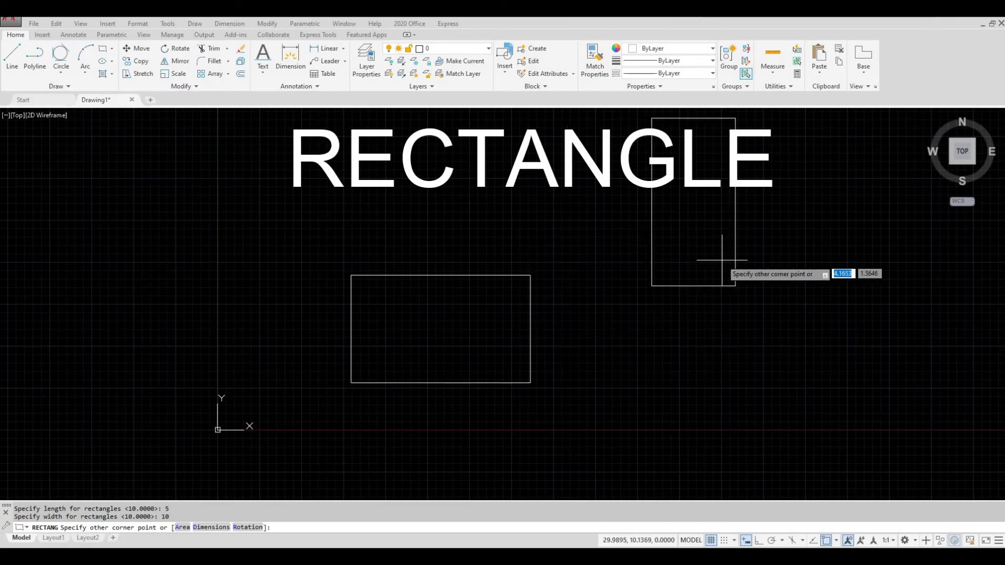
click(823, 368)
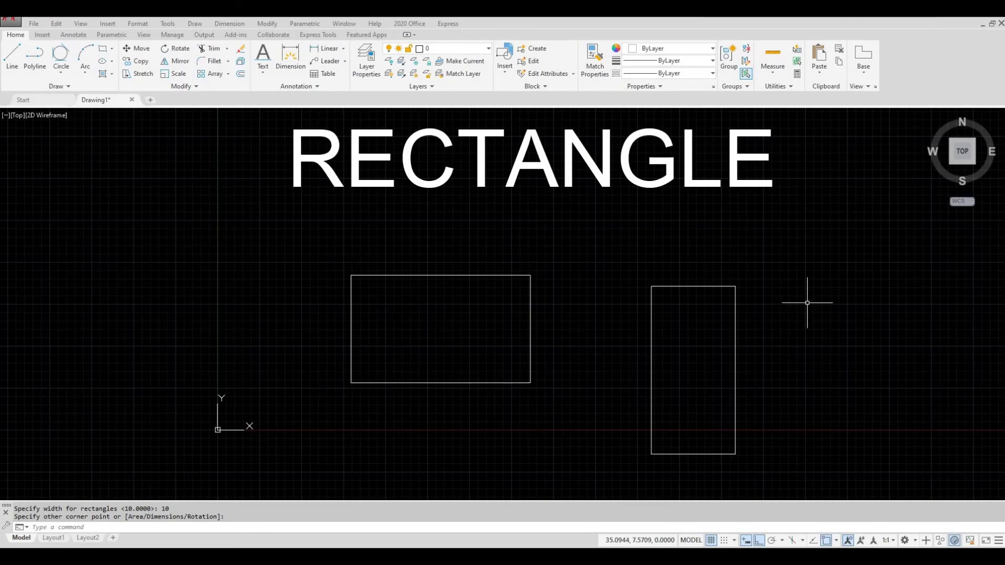
- Draw an 8-sided polygon inscribed in a circle, centred at about (36.4, 9.0) to the right of the 5 by 10 rectangle
click(111, 48)
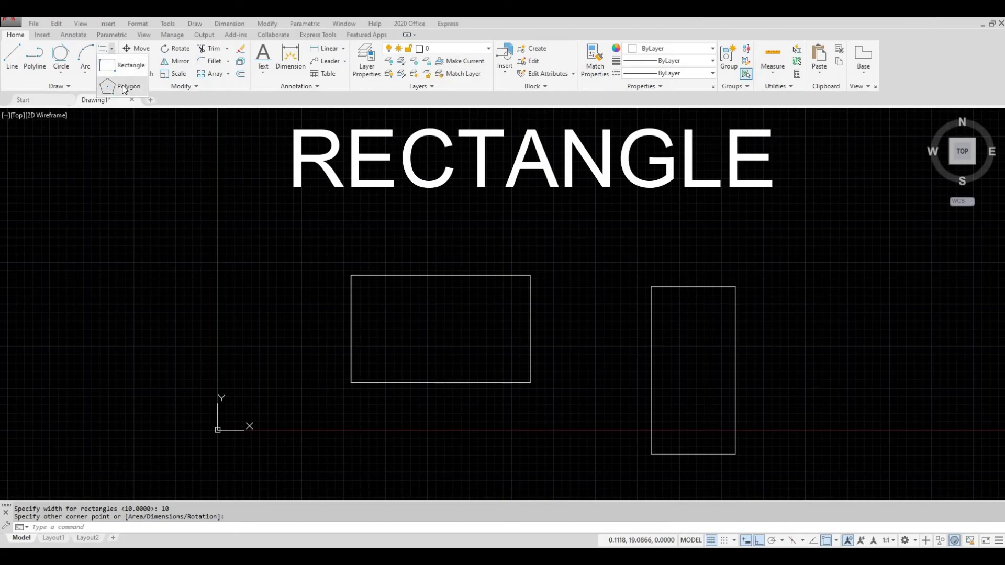
click(124, 87)
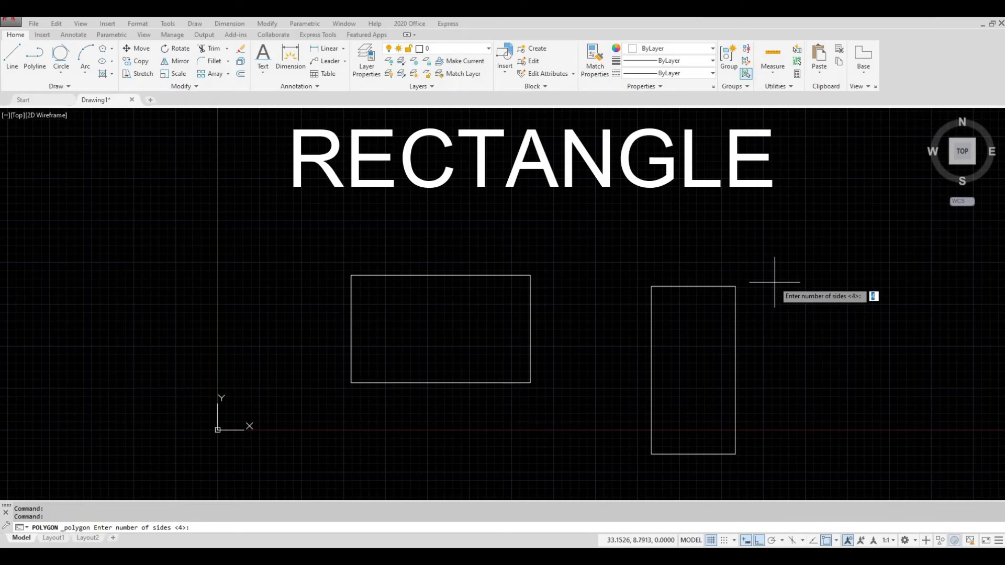
text(8)
key(Return)
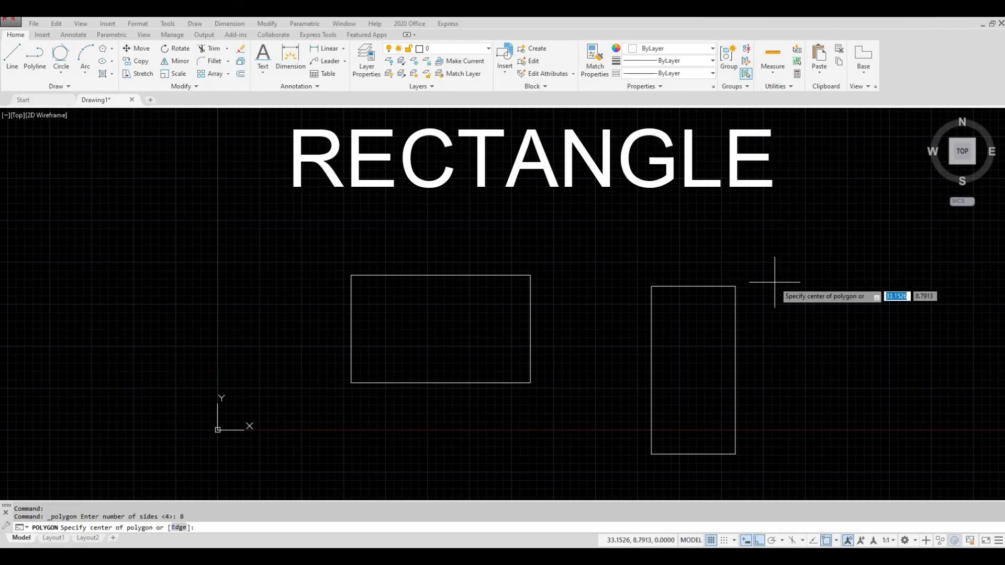
click(829, 279)
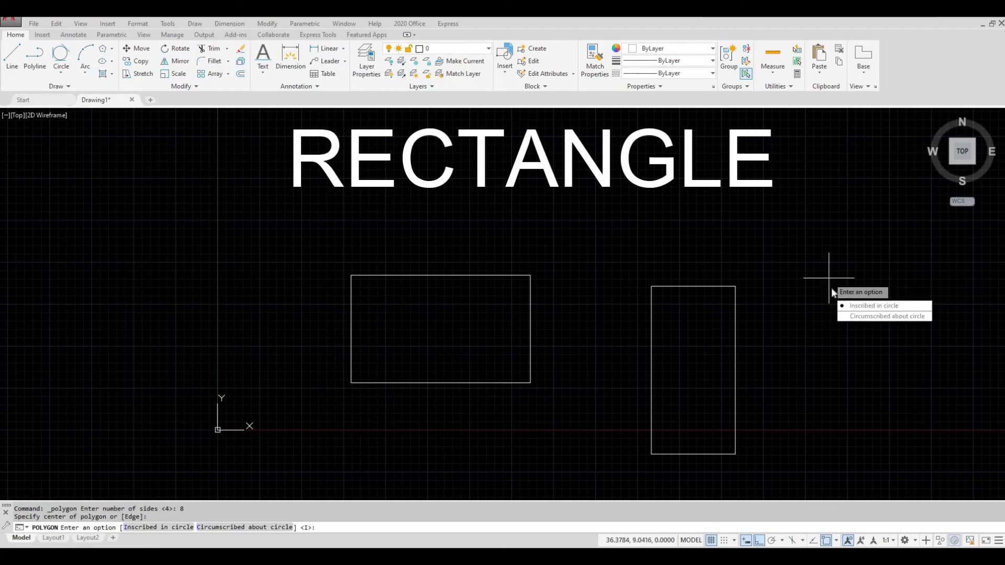
click(853, 306)
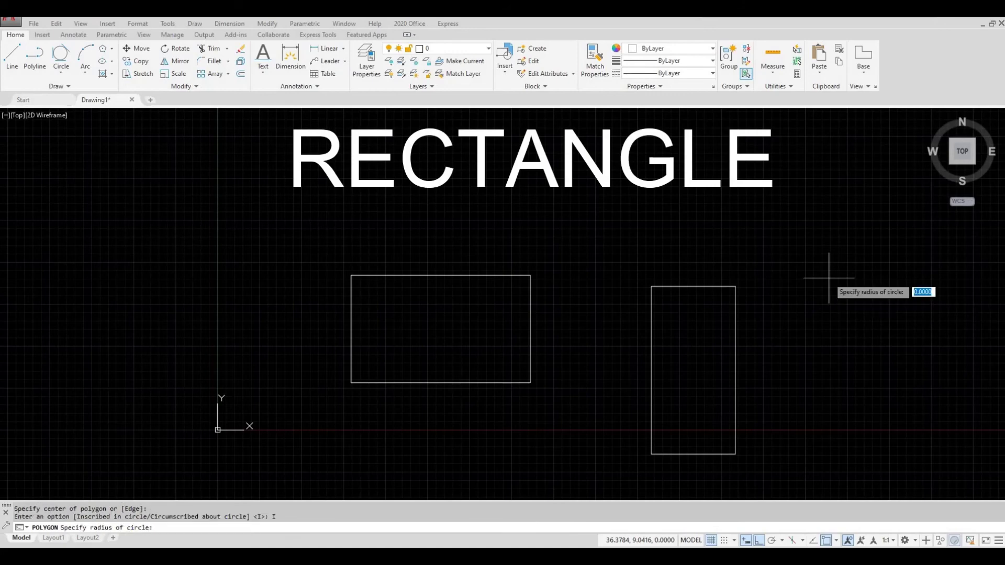
click(876, 233)
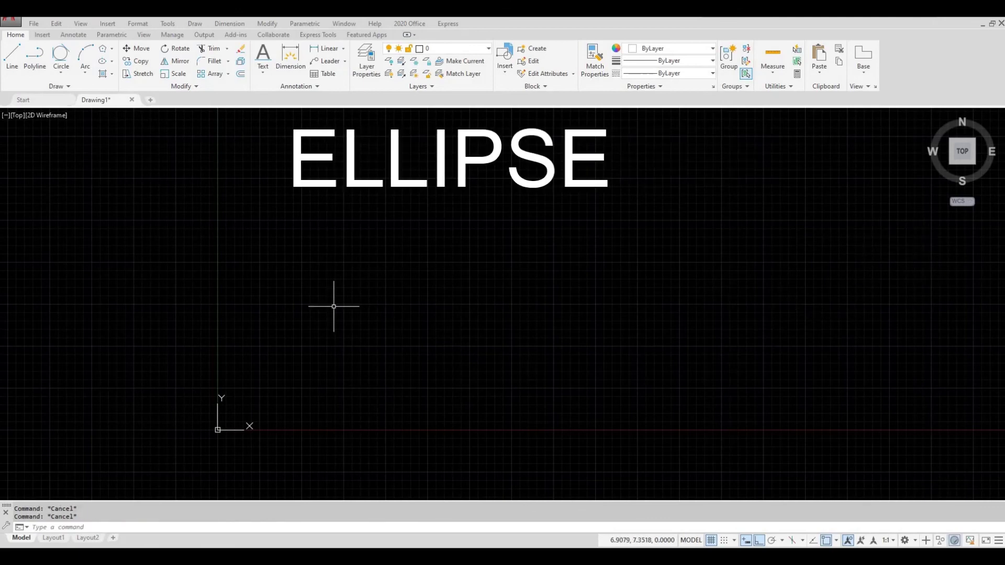
- Draw a wide horizontal ellipse to the upper right of the origin by axis endpoints, with a vertical first axis about 3.4 units long
text(ELLIPSE)
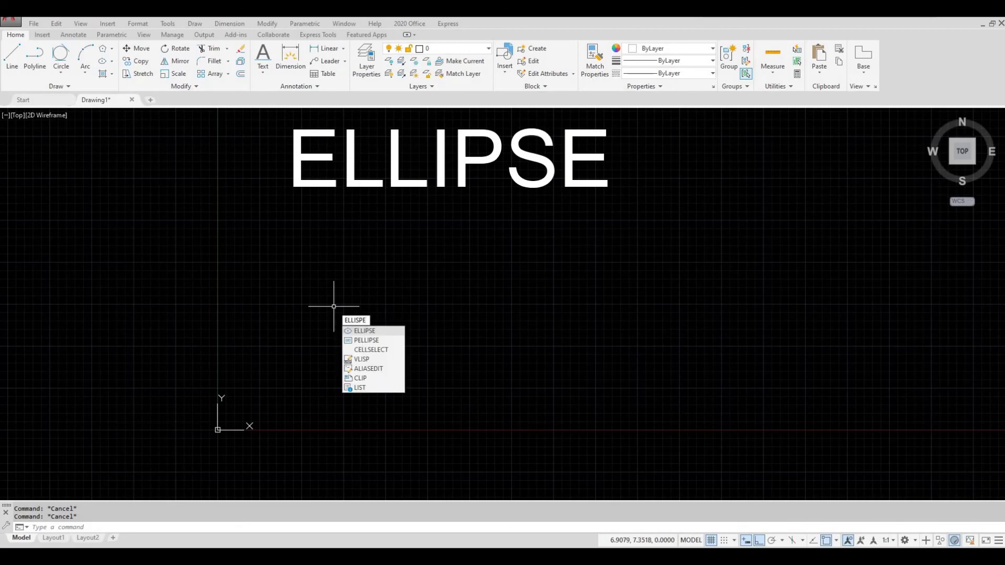
key(Return)
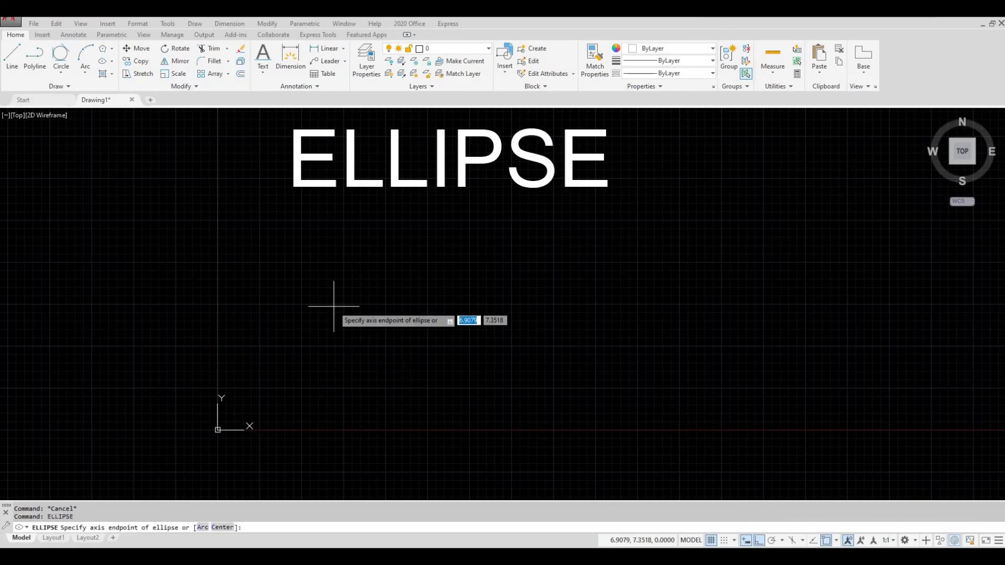
click(424, 292)
click(438, 349)
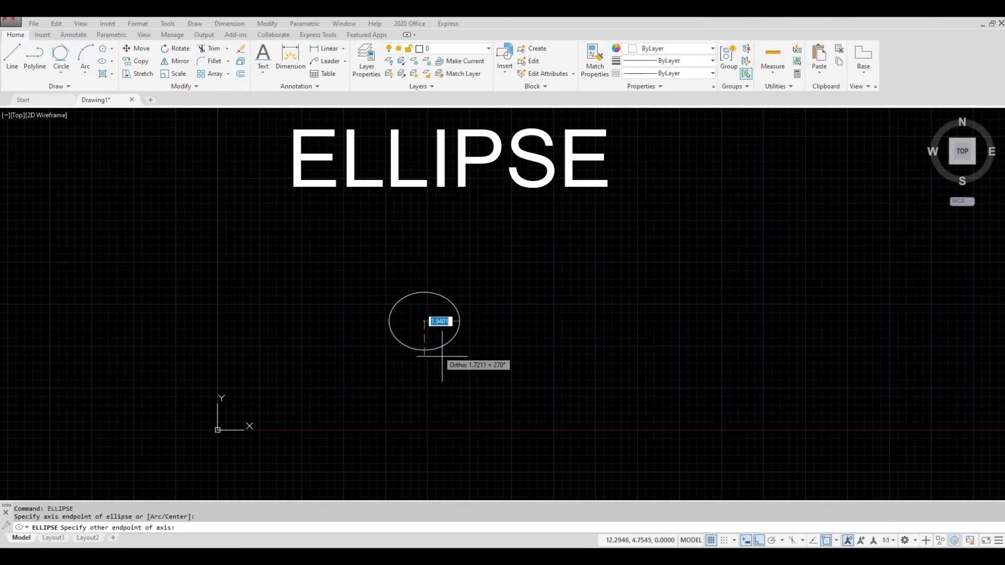
click(448, 413)
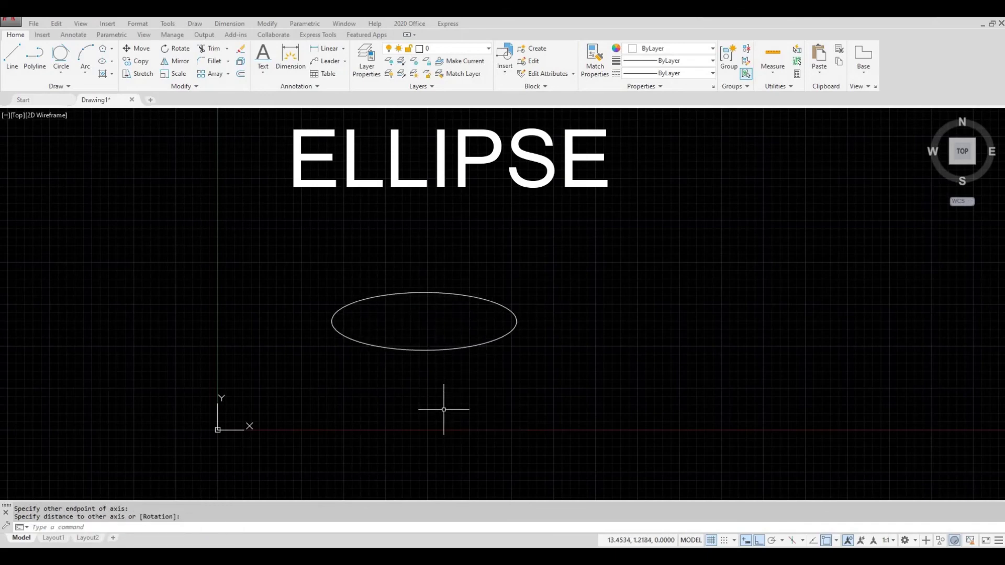
key(Escape)
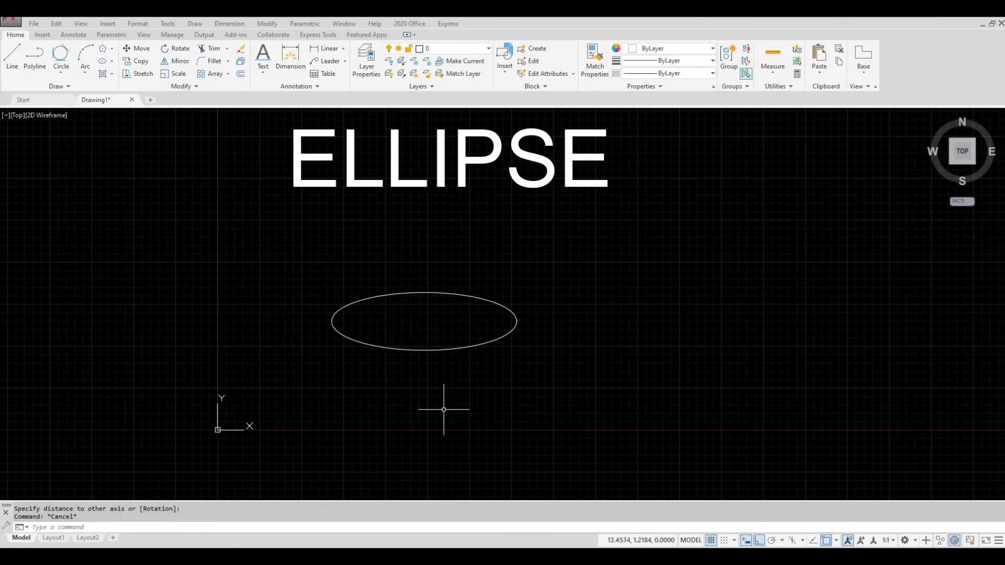
- Draw a smaller horizontal ellipse to the right of the first using the Center method, and list the ellipse creation methods
click(104, 65)
click(689, 313)
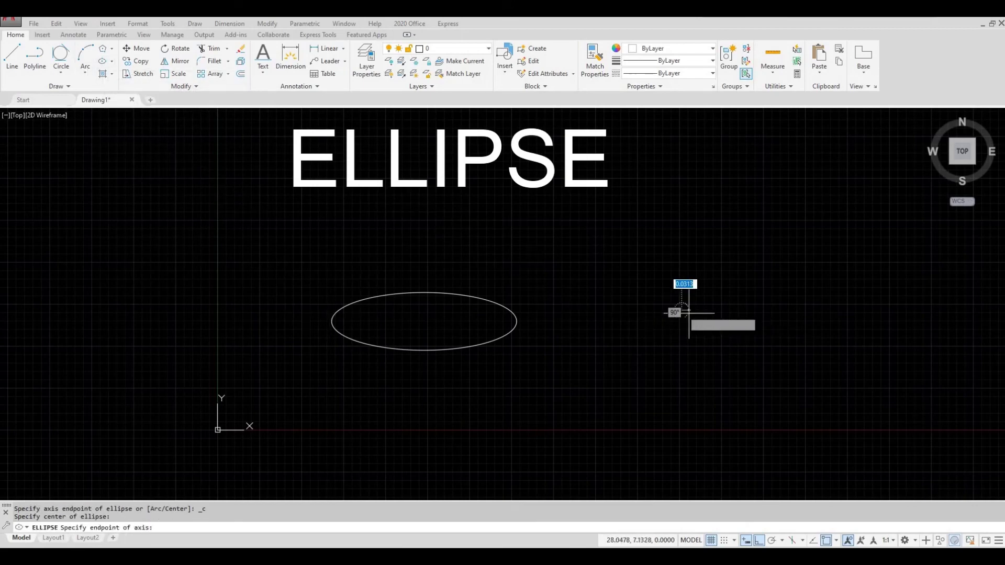
click(690, 393)
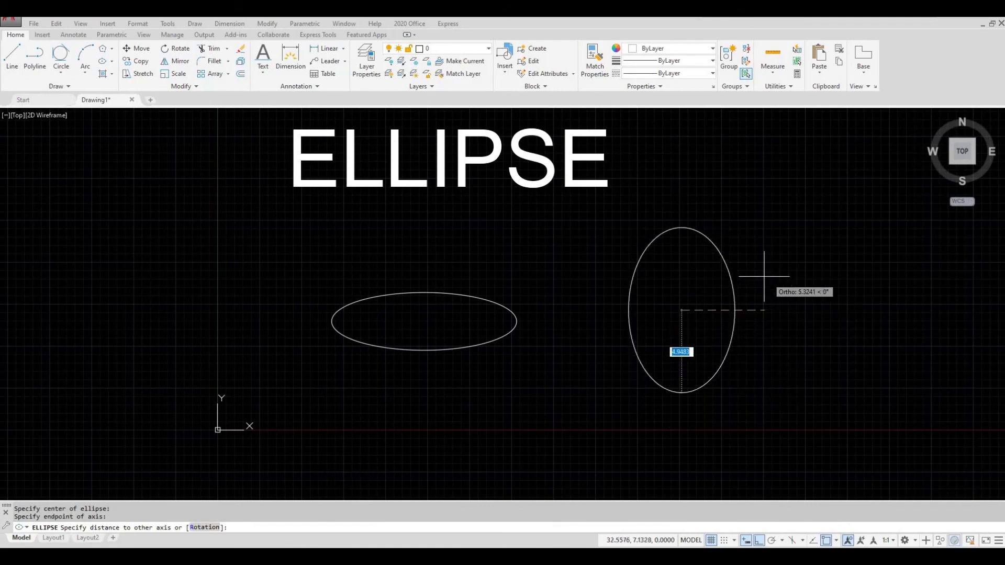
click(675, 296)
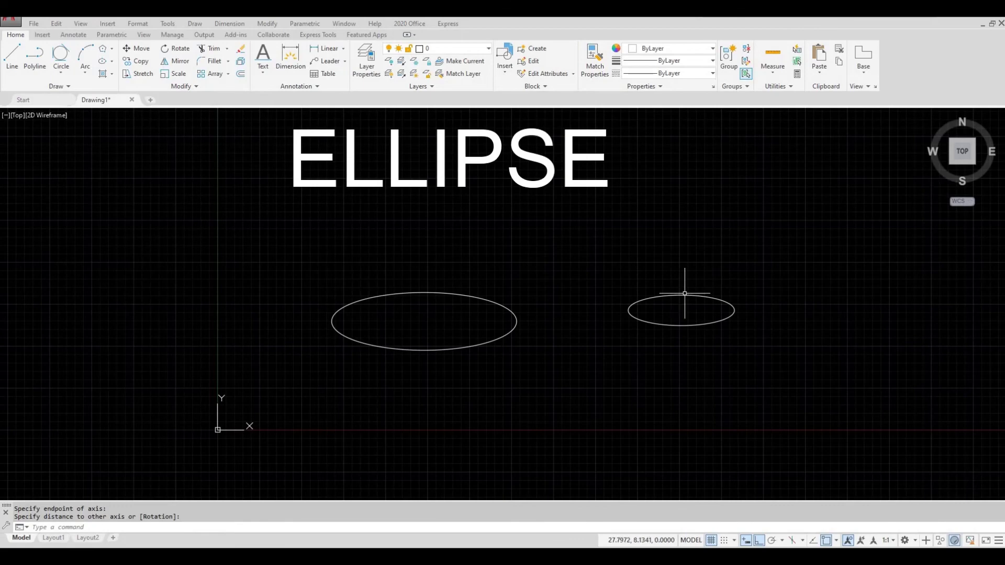
click(111, 61)
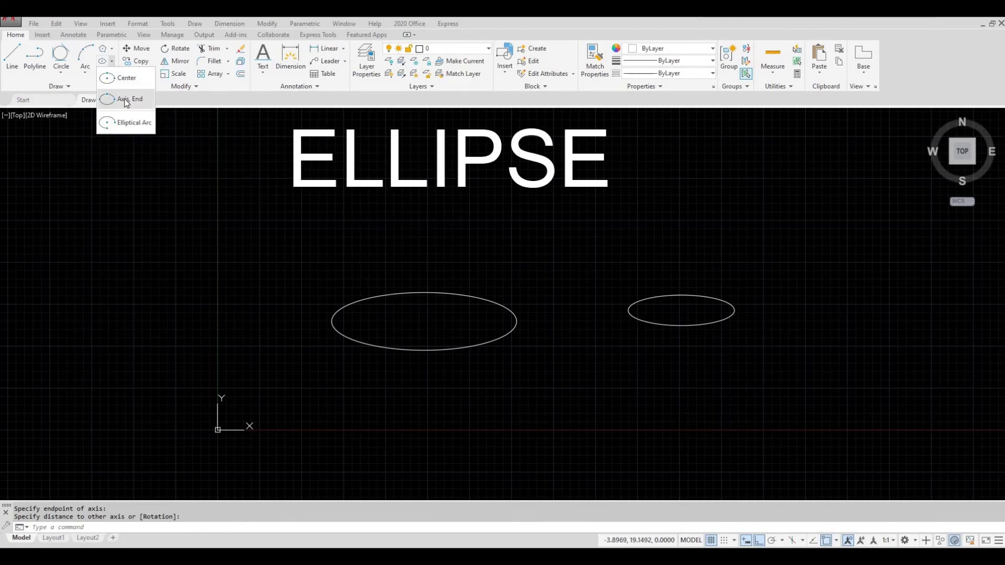